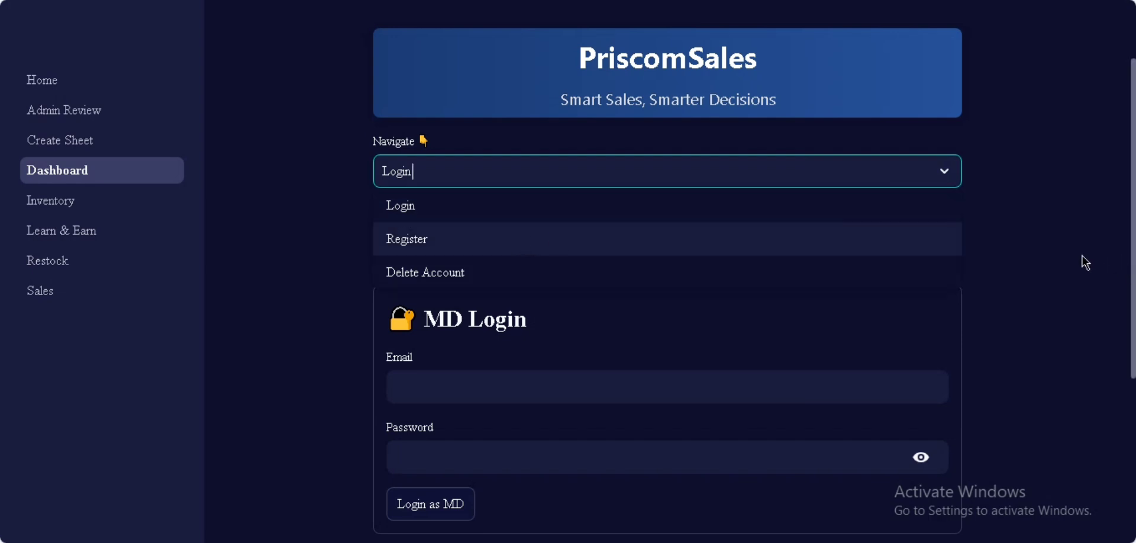
Step: Log in as the MD using the MD account email and password
click(1015, 192)
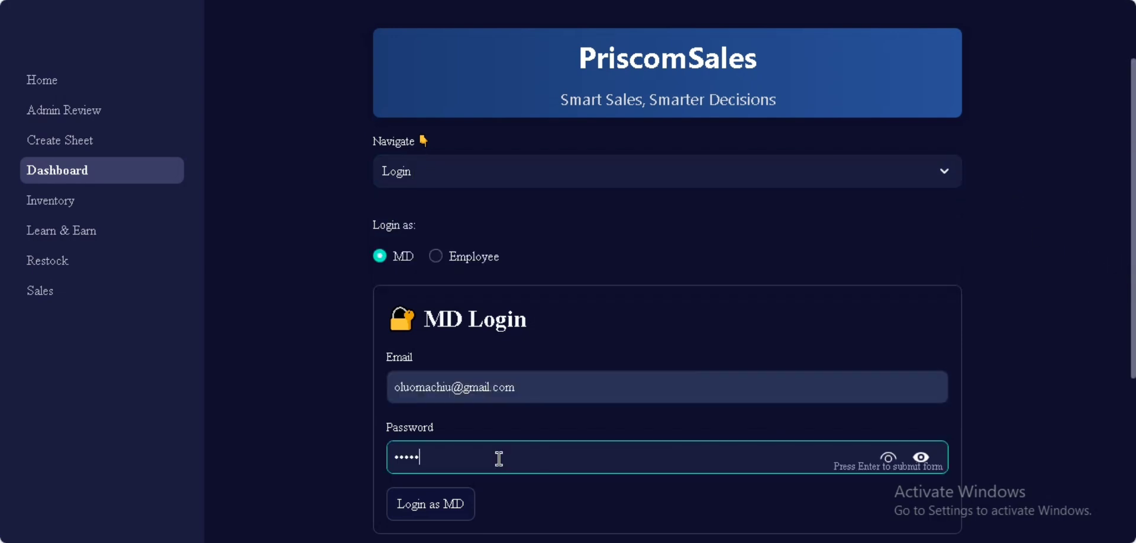
text(1)
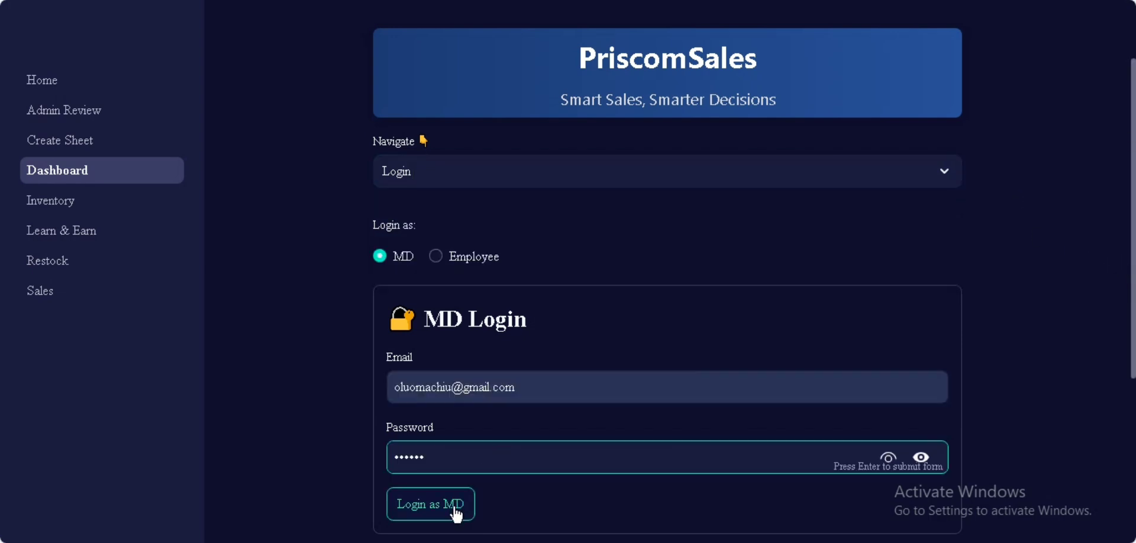
click(453, 508)
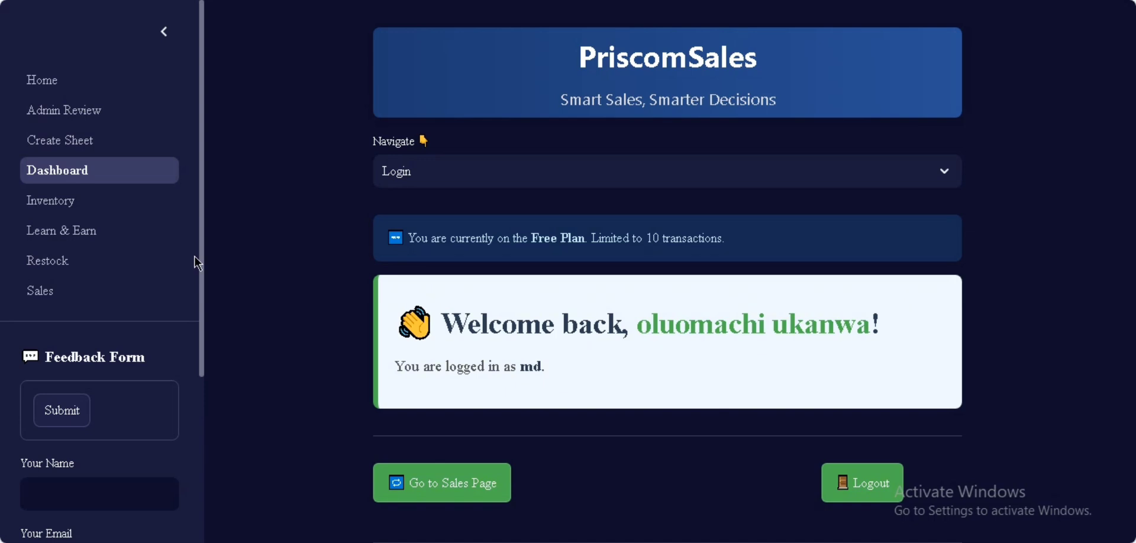
Step: On the Restock page, enter new item 12' fan with quantity 5, reorder level 1, unit price 30000
click(109, 260)
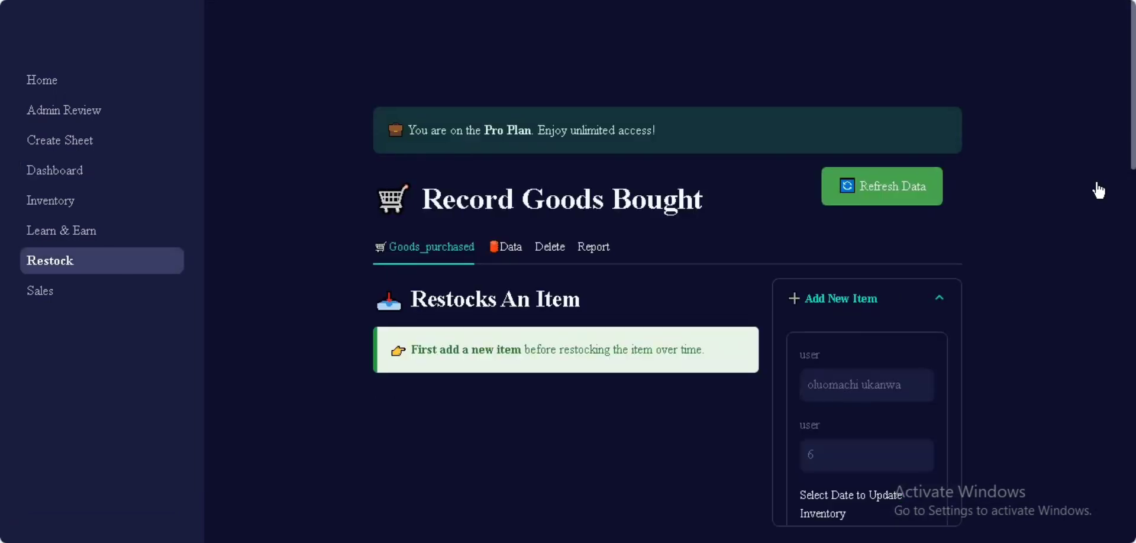
drag(1132, 110, 1129, 173)
click(864, 192)
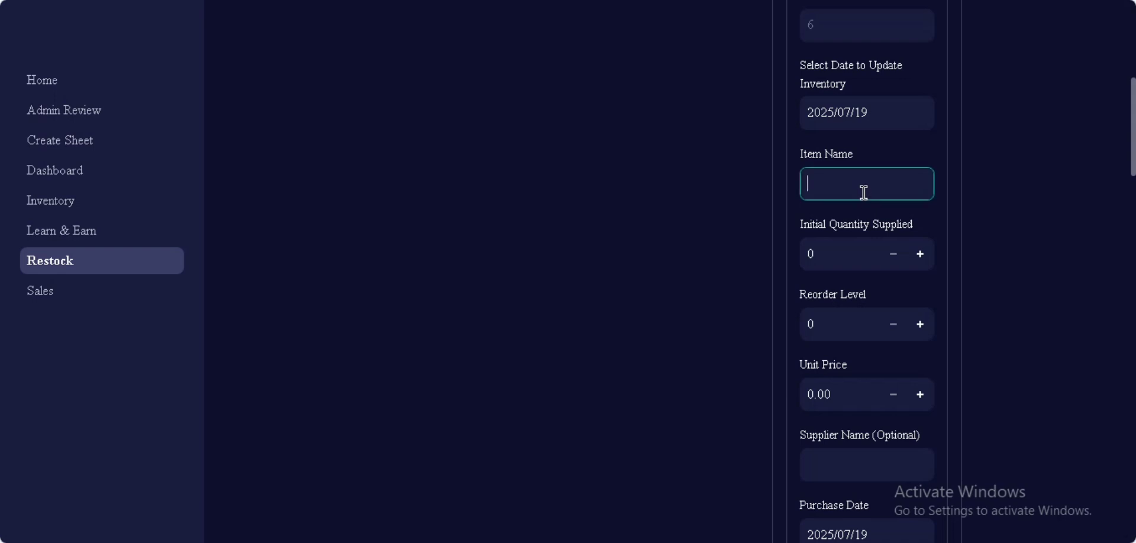
text(12' fan)
double_click(807, 254)
text(5)
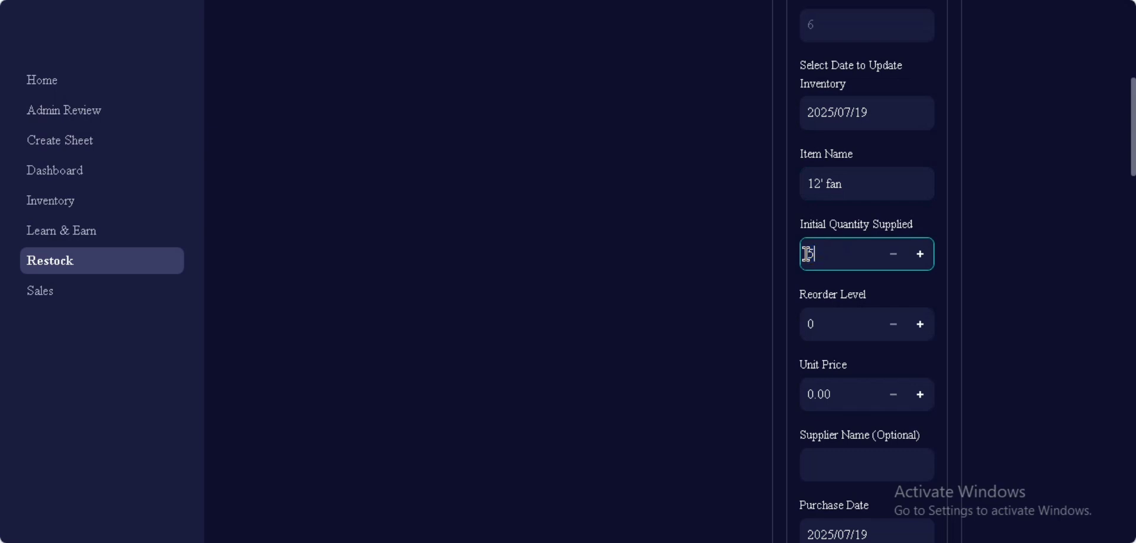
double_click(804, 324)
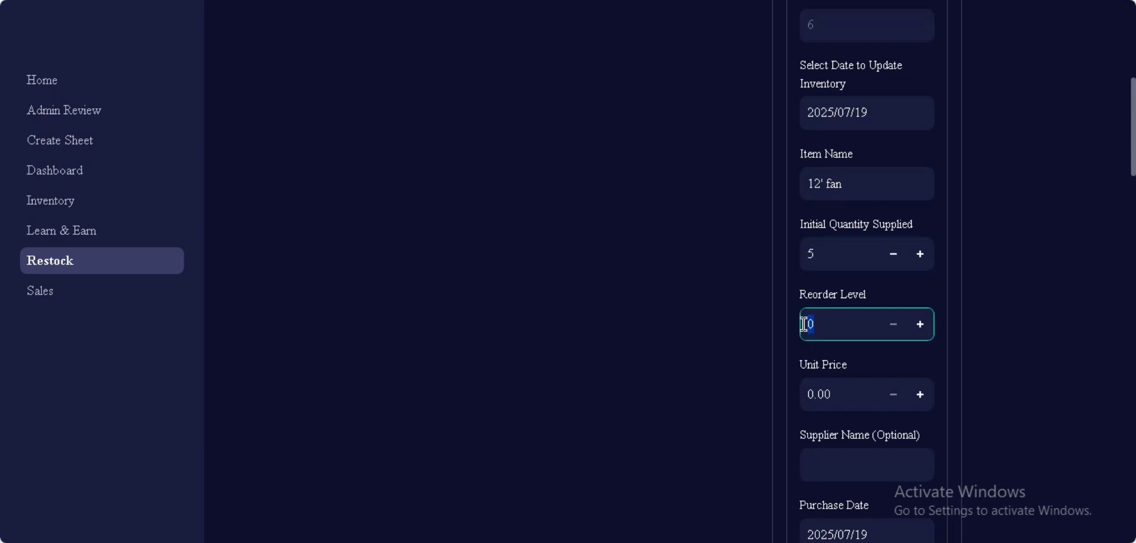
text(1)
drag(842, 397, 797, 397)
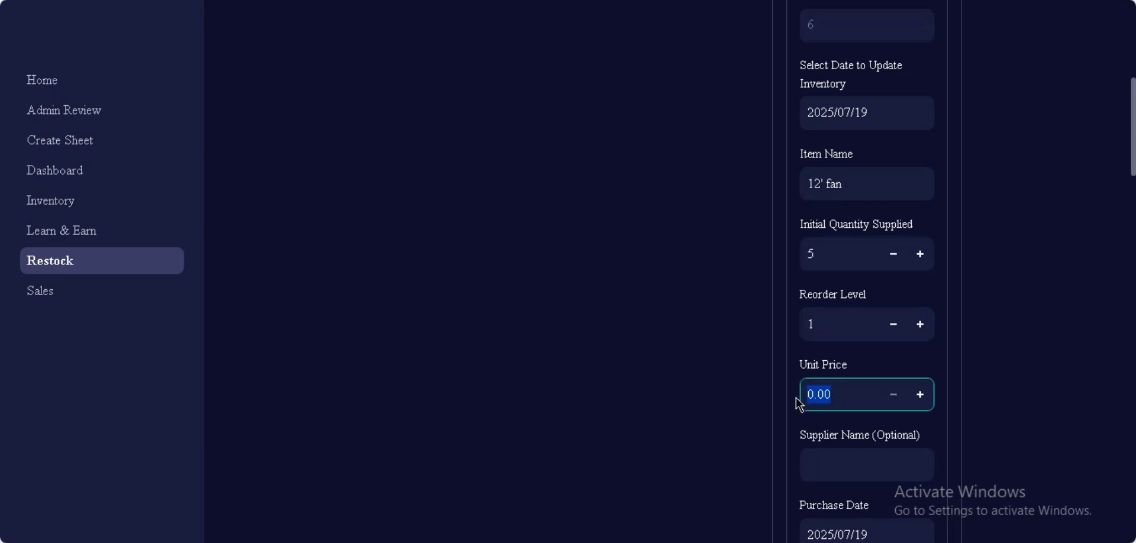
text(30000)
click(1010, 396)
Step: Enter the supplier's name and set the payment method to cash
scroll(1009, 396, down, 5)
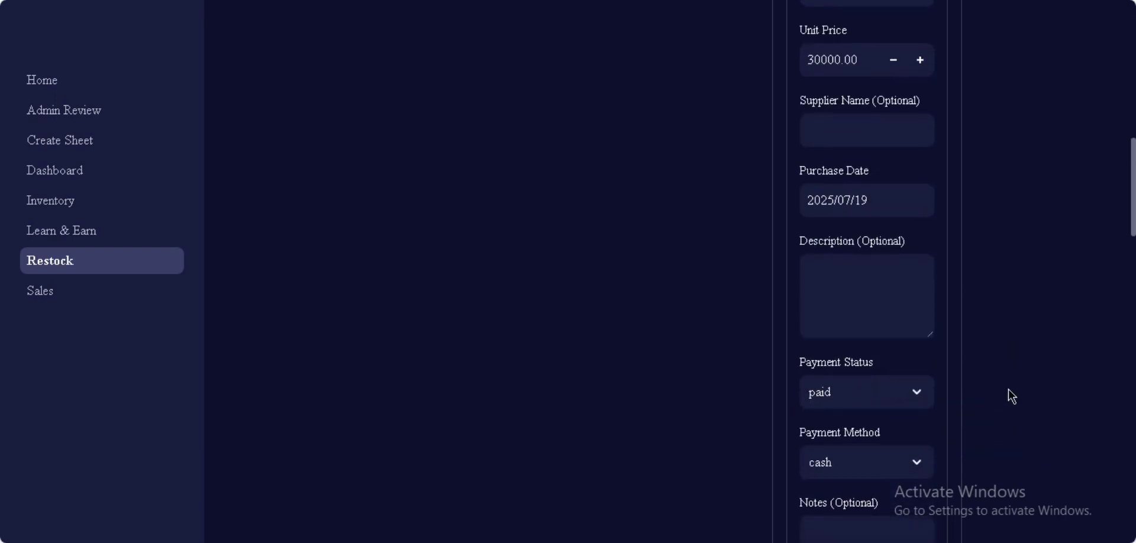
click(854, 130)
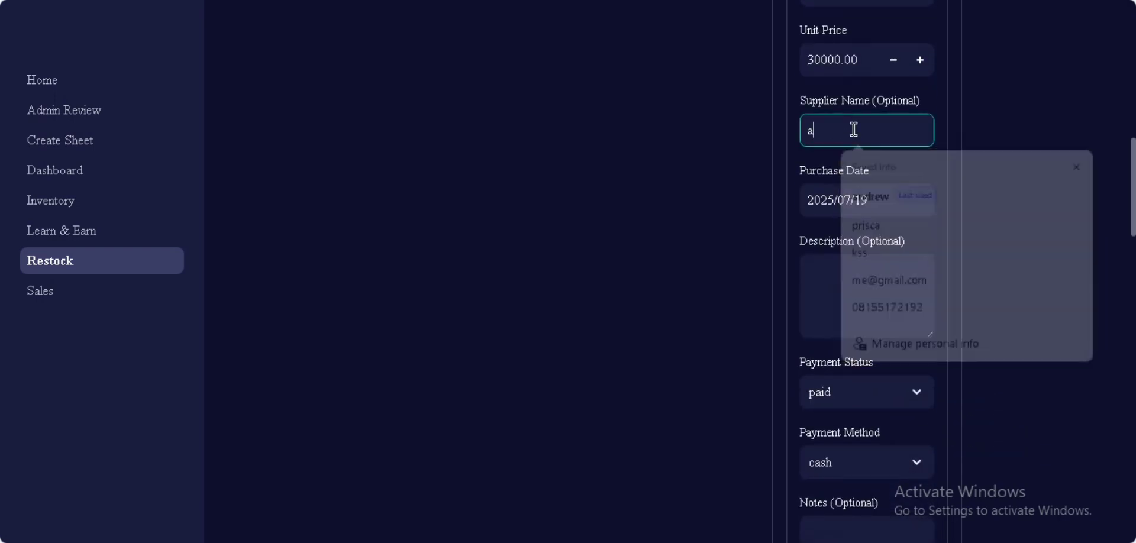
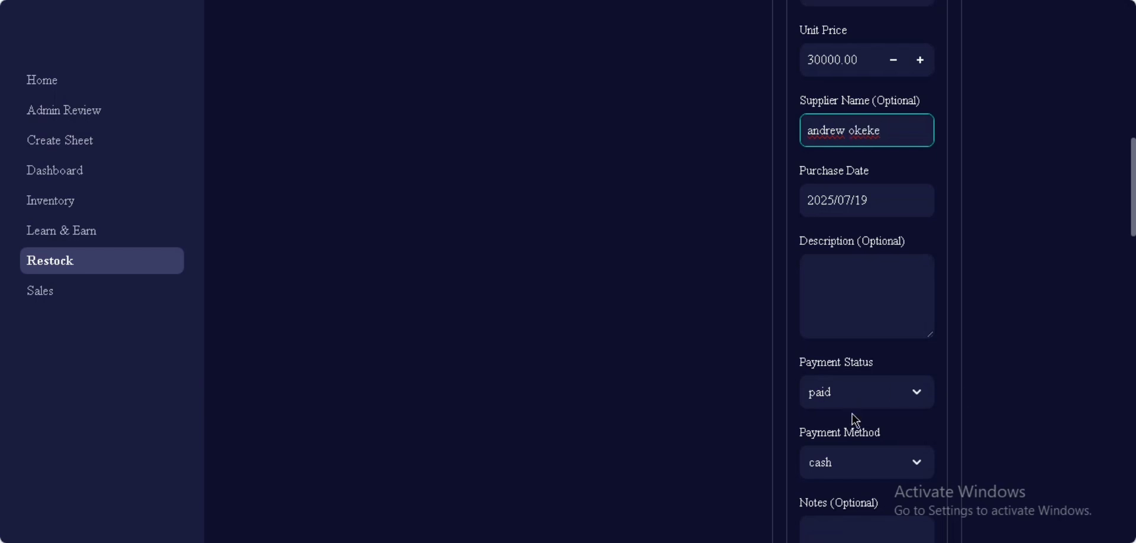
click(1035, 324)
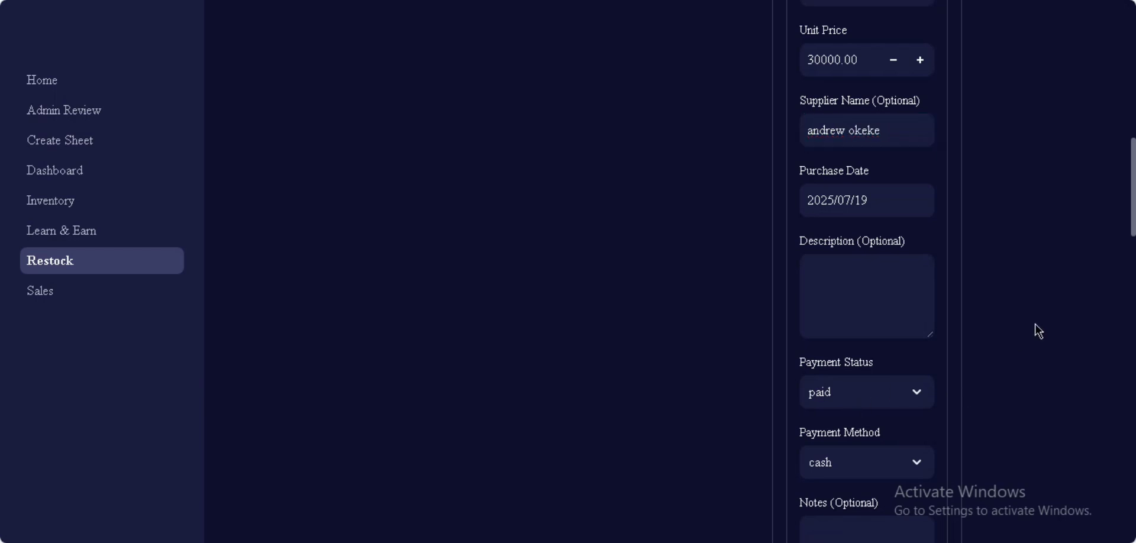
scroll(1035, 324, down, 4)
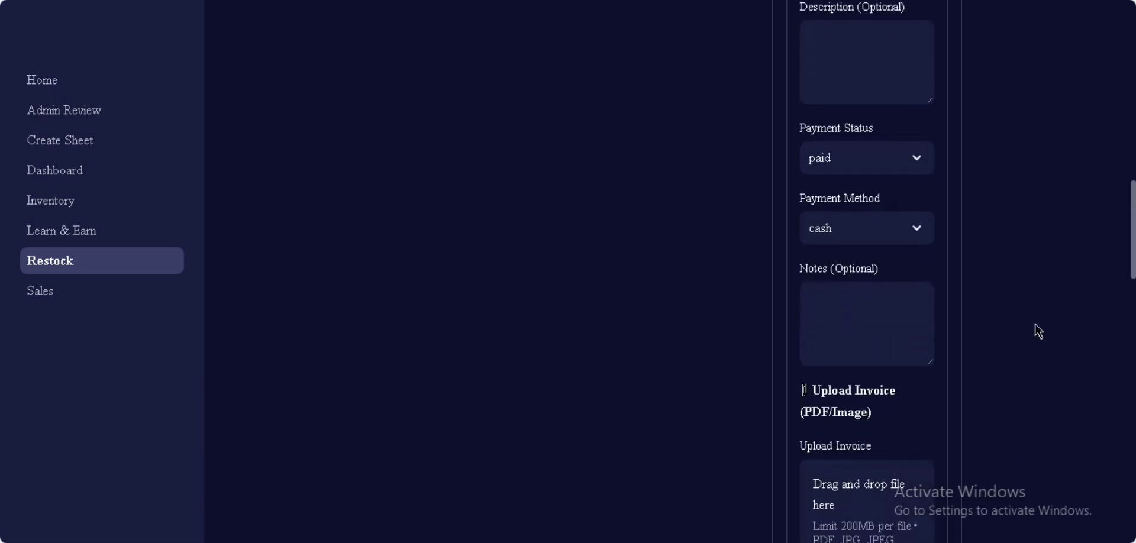
click(921, 227)
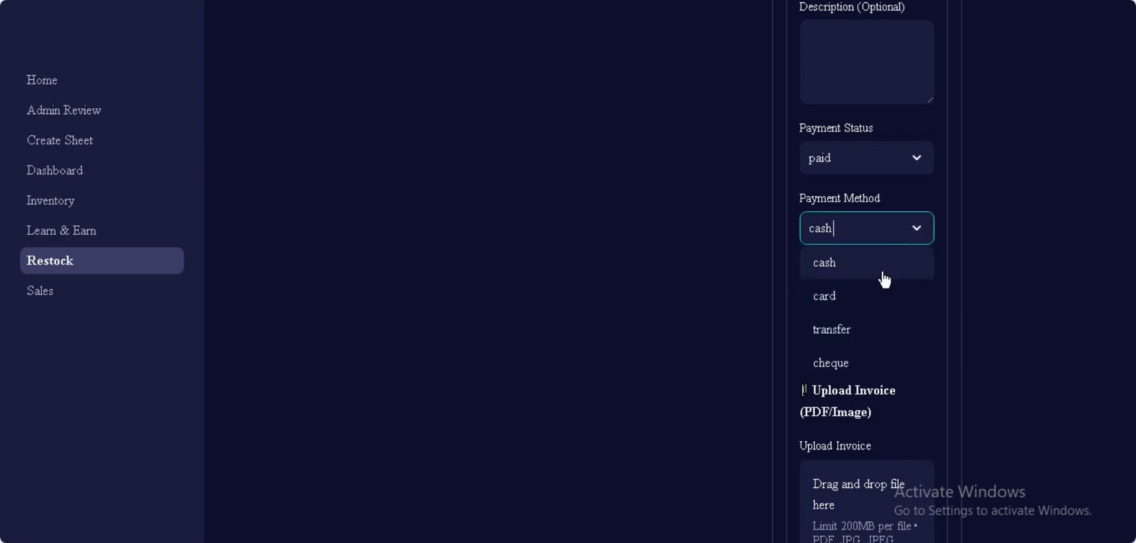
scroll(860, 330, down, 10)
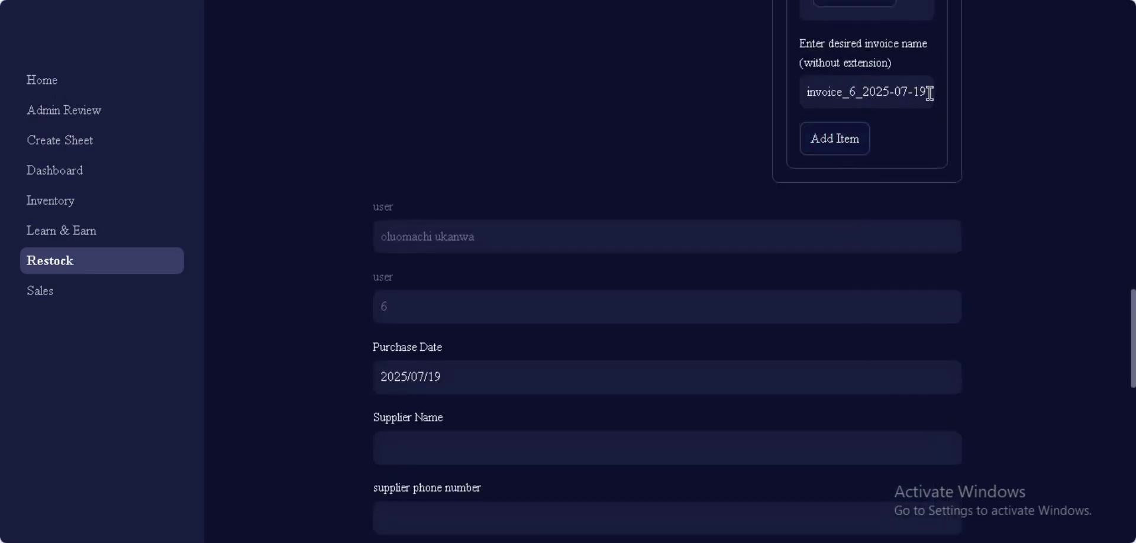
Step: Add the 12' fan as a new stock item
click(847, 142)
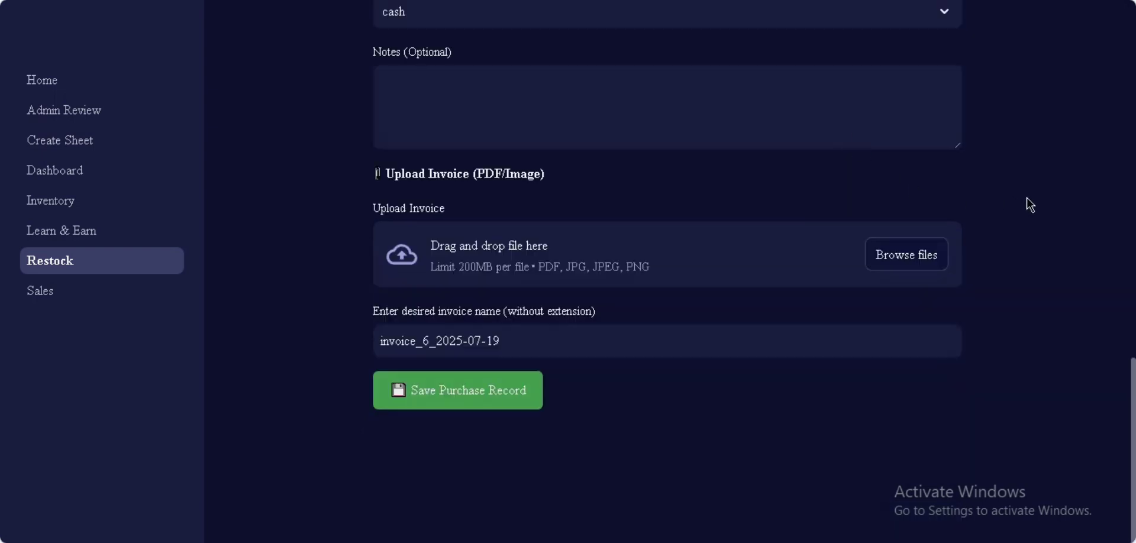
scroll(1027, 198, up, 5)
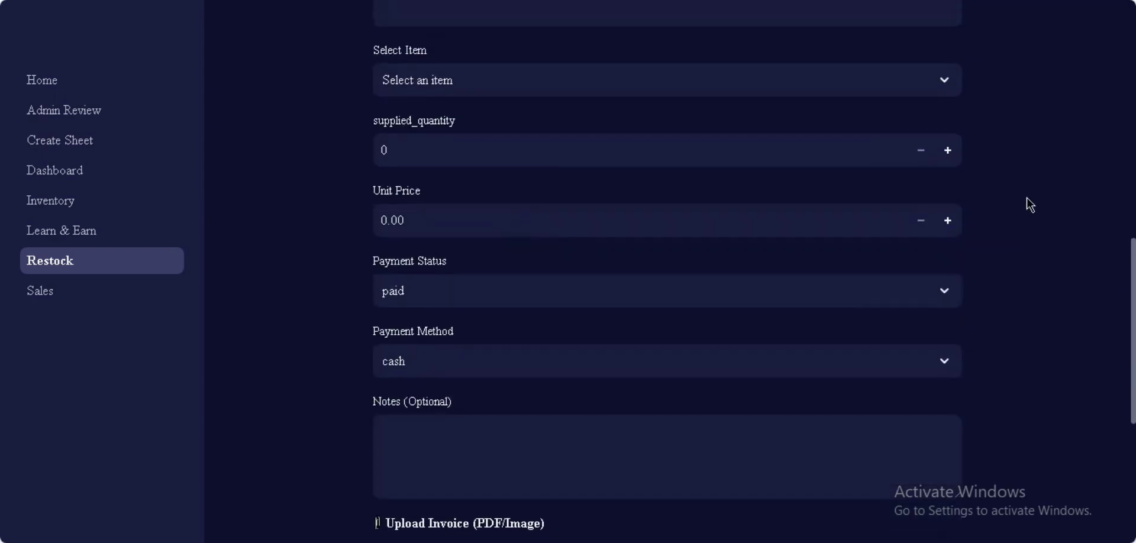
scroll(1028, 199, up, 7)
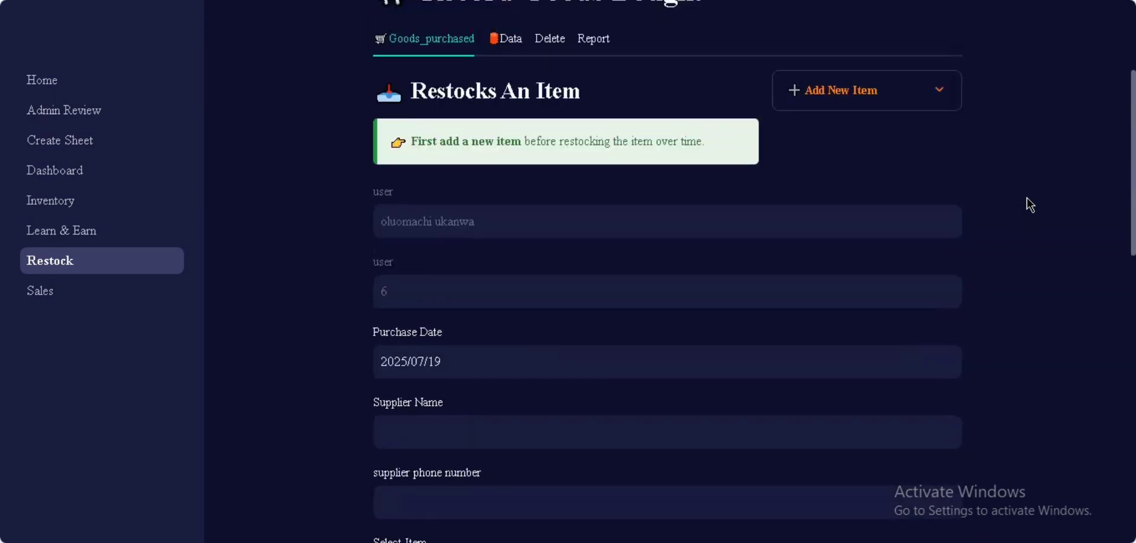
scroll(1027, 199, down, 1)
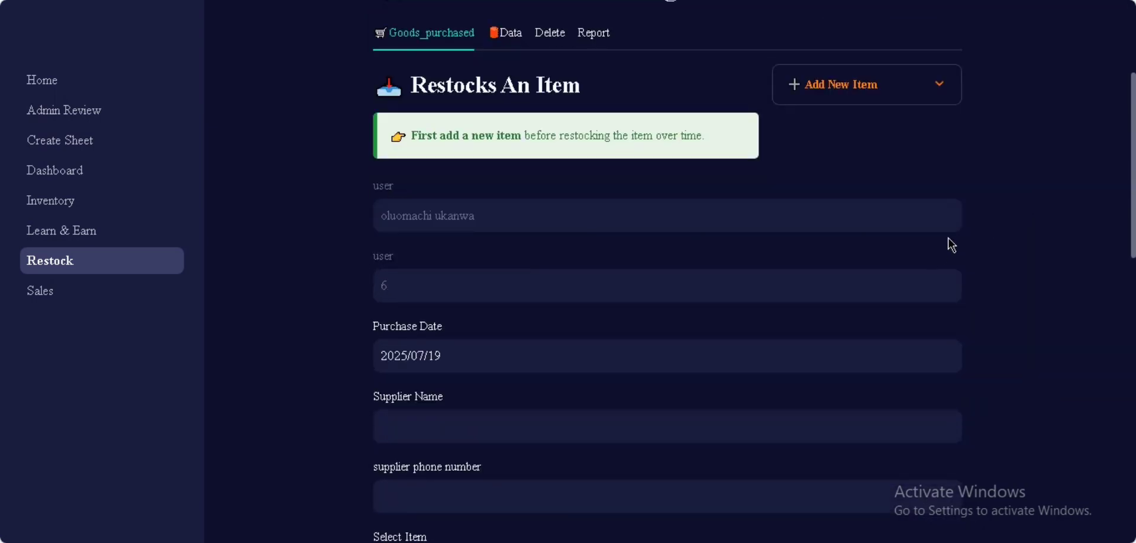
scroll(1133, 152, down, 6)
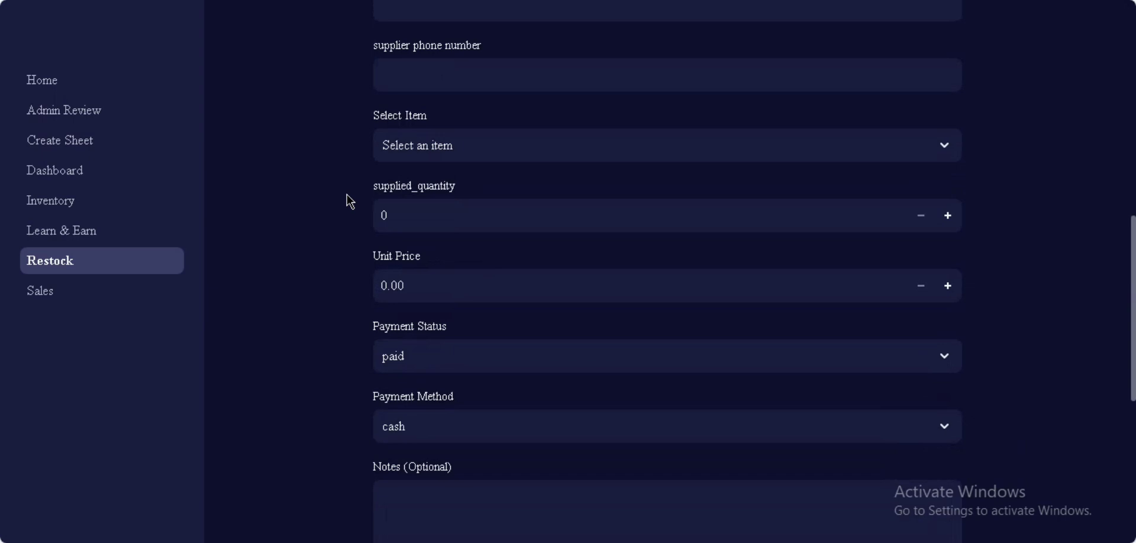
Step: Open the Select Item list on the restock form and close it without choosing
click(406, 148)
click(231, 337)
scroll(231, 336, down, 1)
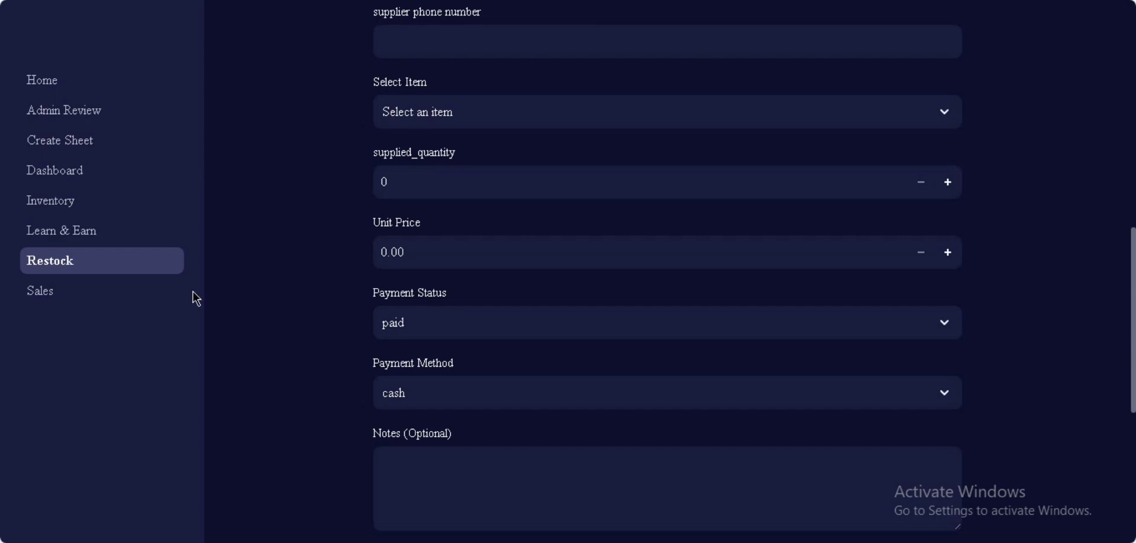
click(74, 206)
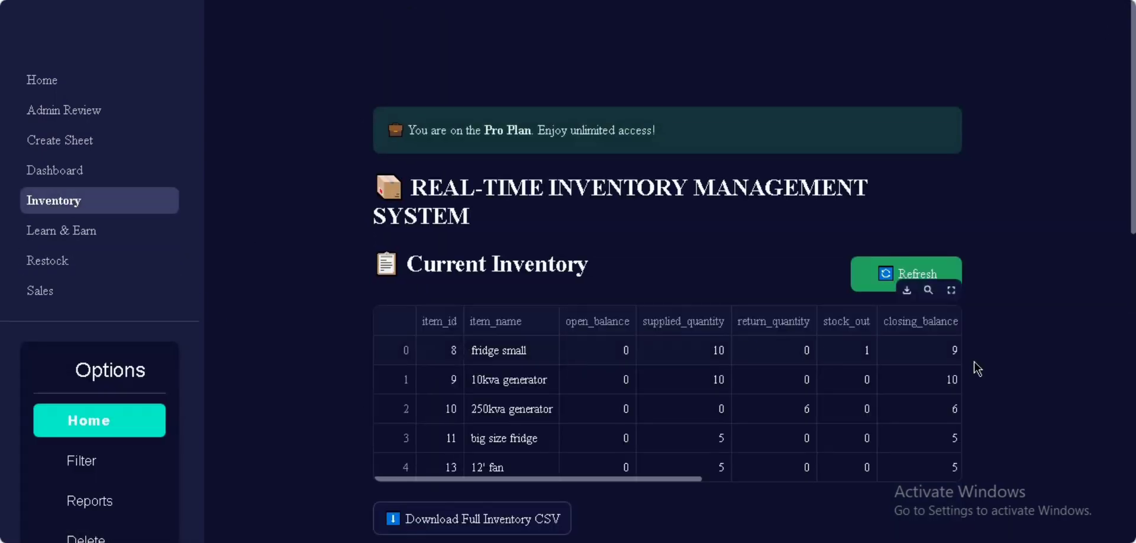
Step: Scroll the Current Inventory table to the 12' fan row: 5 supplied, closing balance 5
scroll(1006, 343, down, 3)
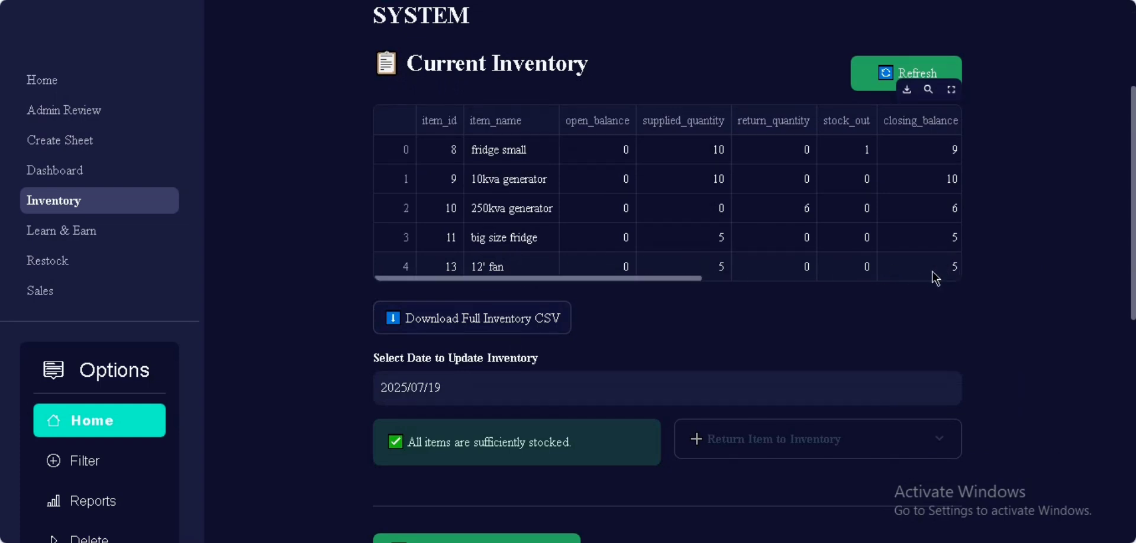
Step: Start a sale of one 12' fan at a unit price of 50000
click(71, 303)
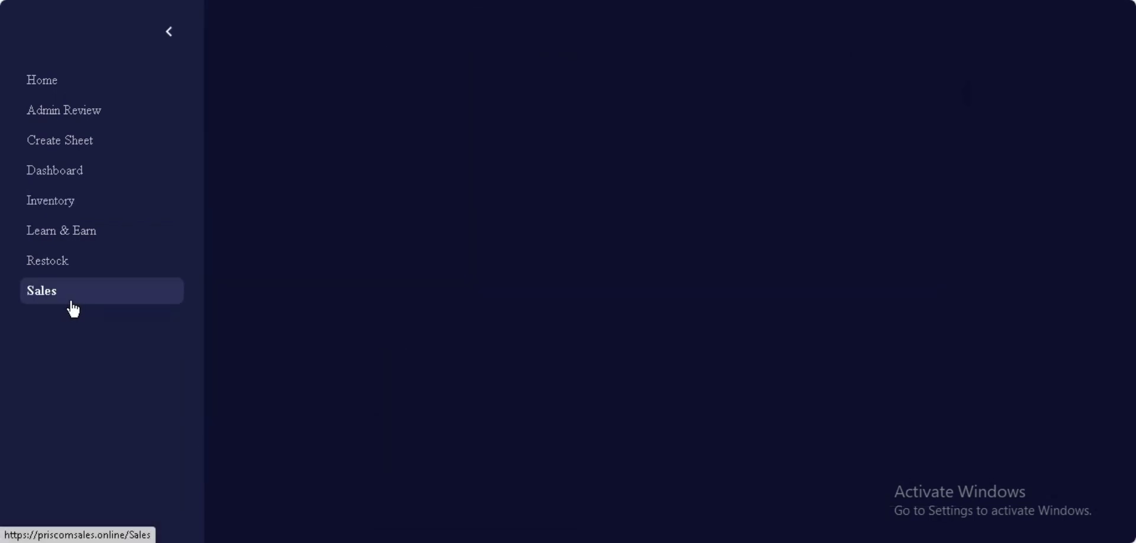
scroll(274, 289, down, 5)
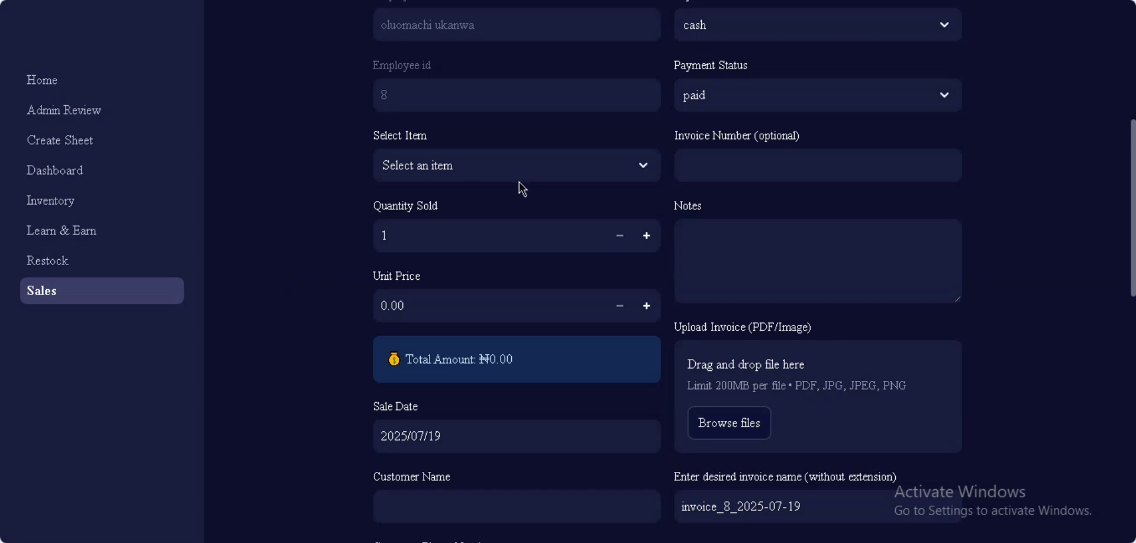
click(507, 168)
click(457, 363)
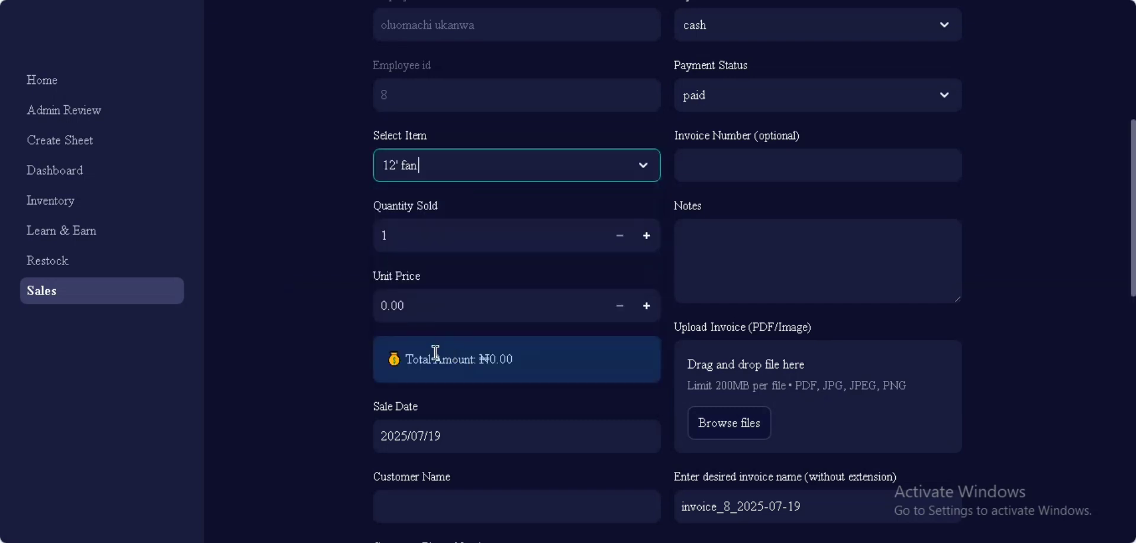
double_click(384, 305)
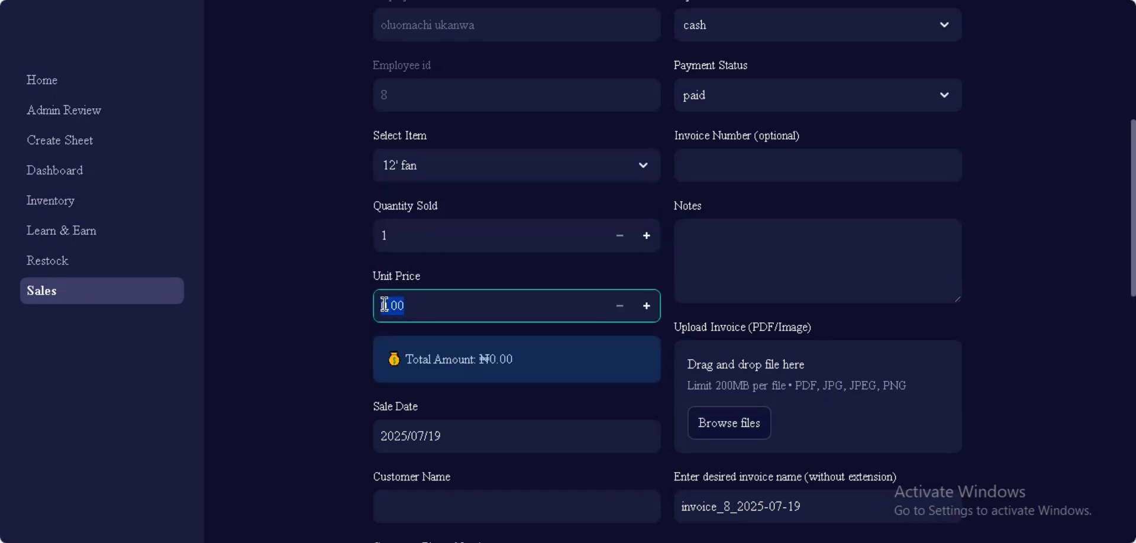
text(10000)
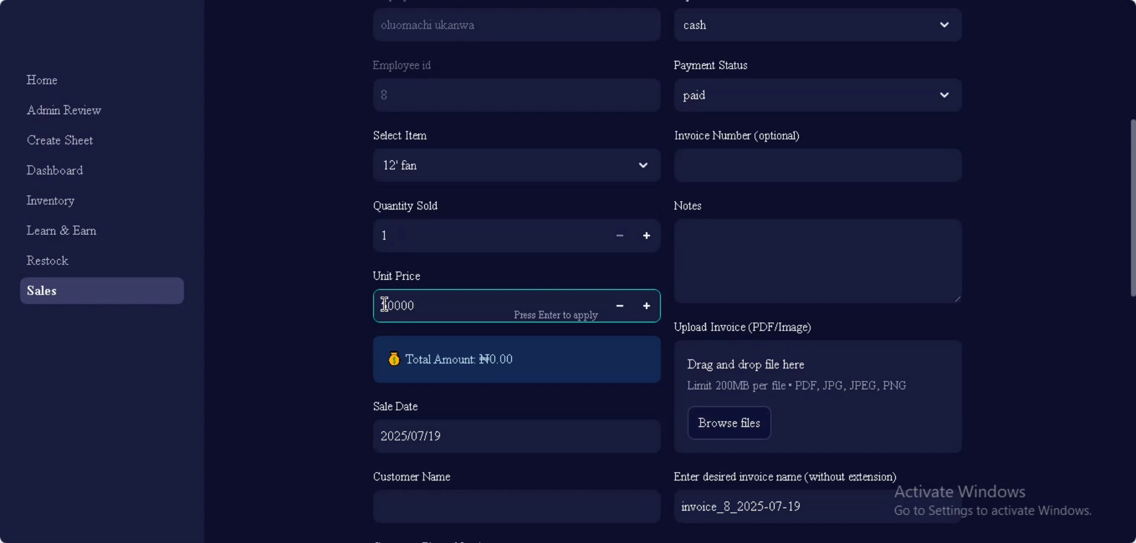
click(340, 385)
scroll(340, 385, down, 5)
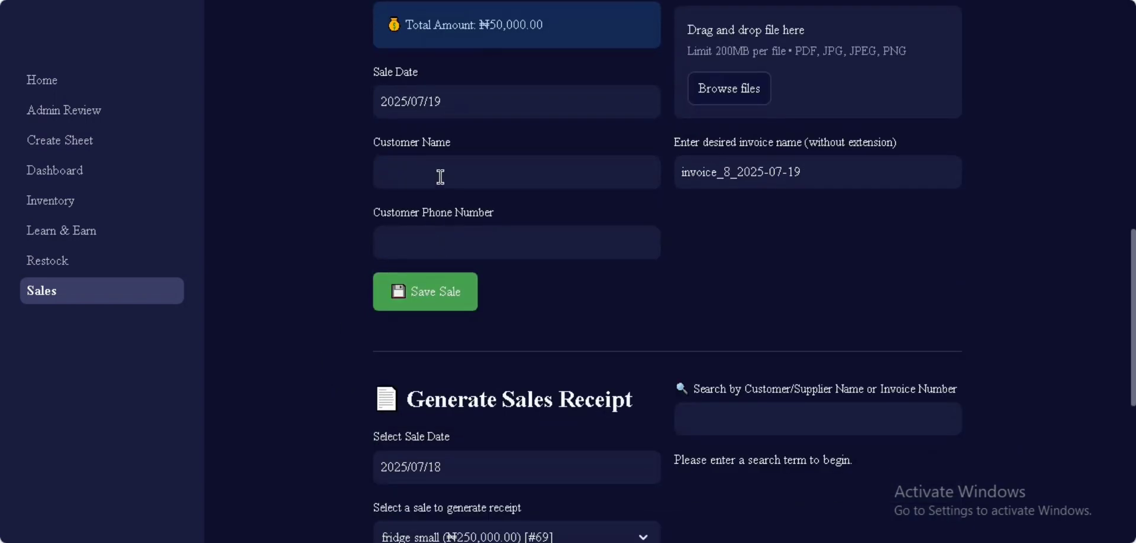
Step: Enter the customer's full name and phone number on the sale
click(441, 177)
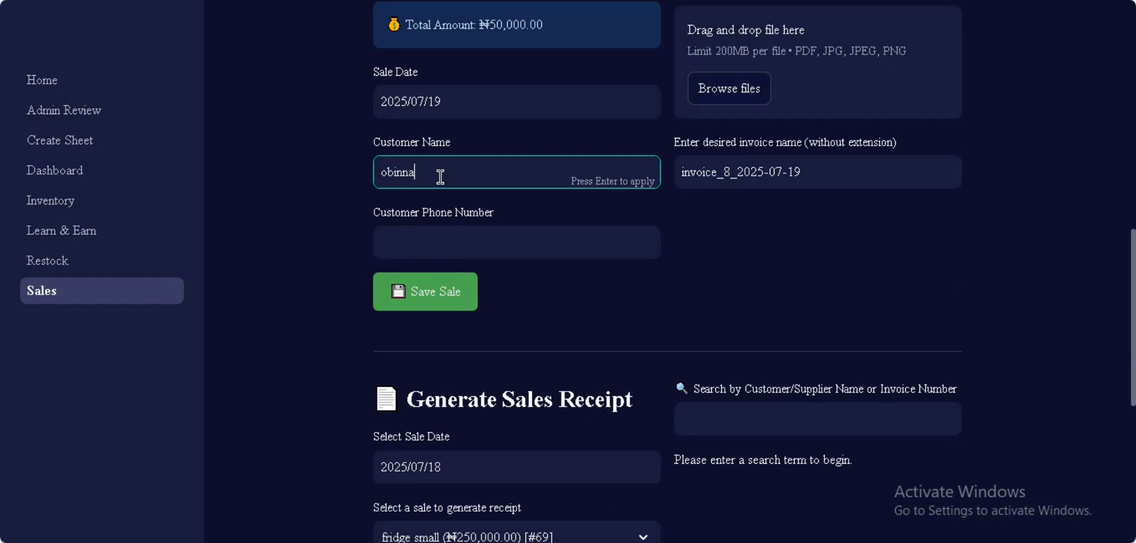
click(632, 241)
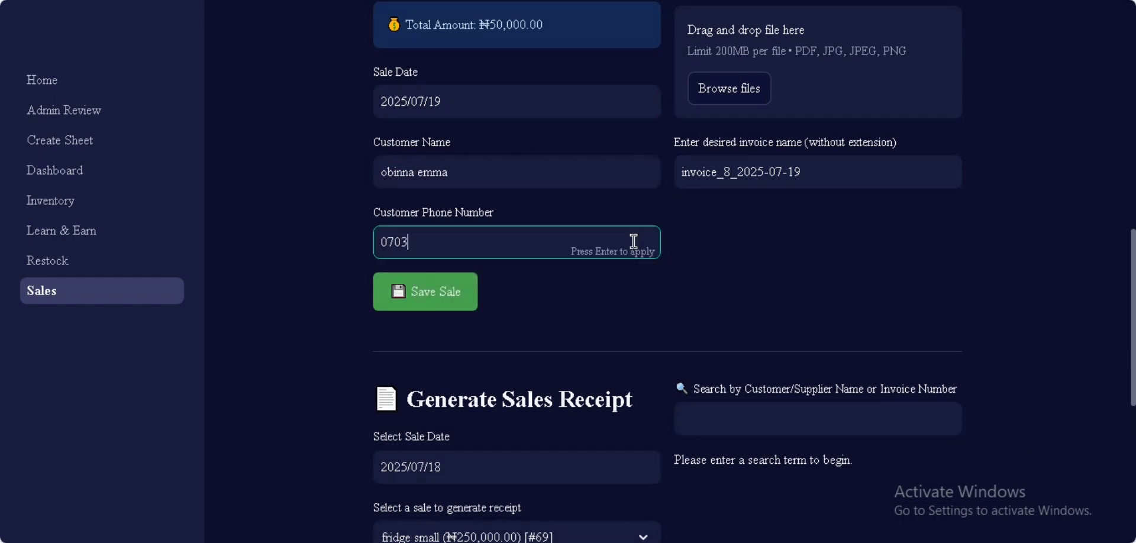
click(823, 284)
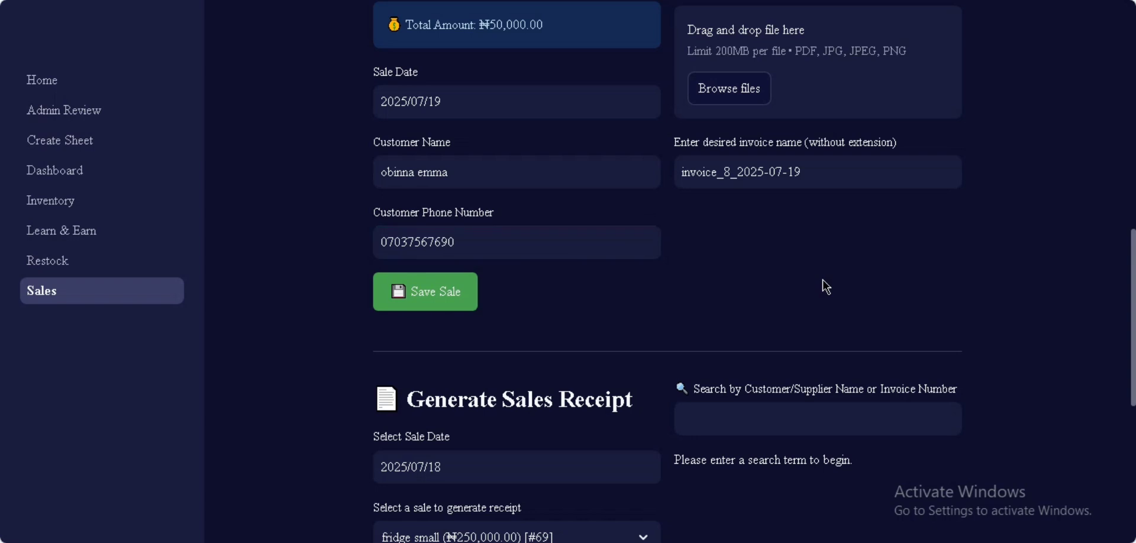
Step: Set the sale's payment method to transfer and browse for an invoice file
scroll(822, 279, up, 8)
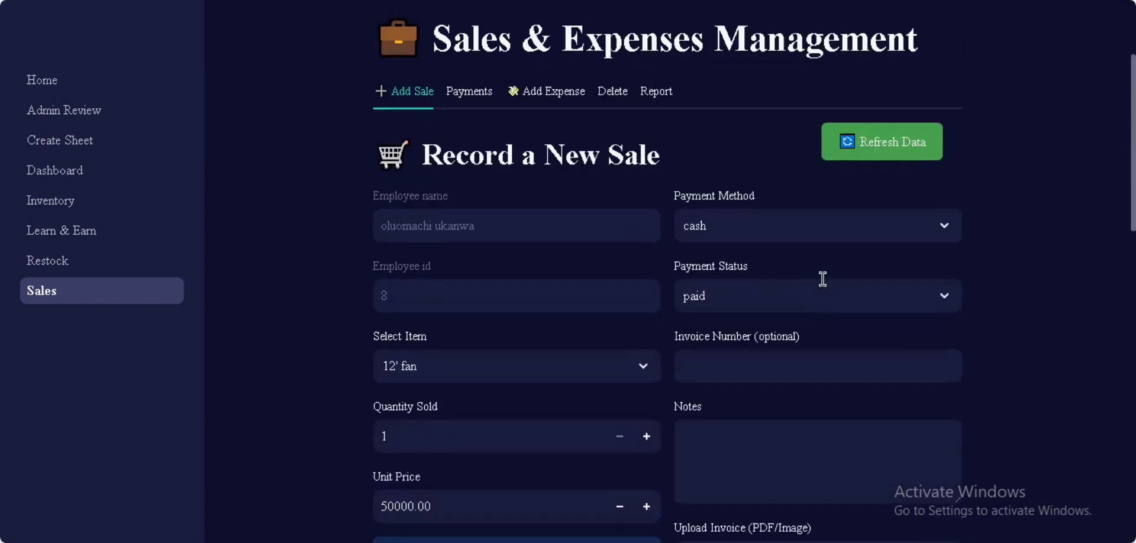
scroll(822, 279, down, 2)
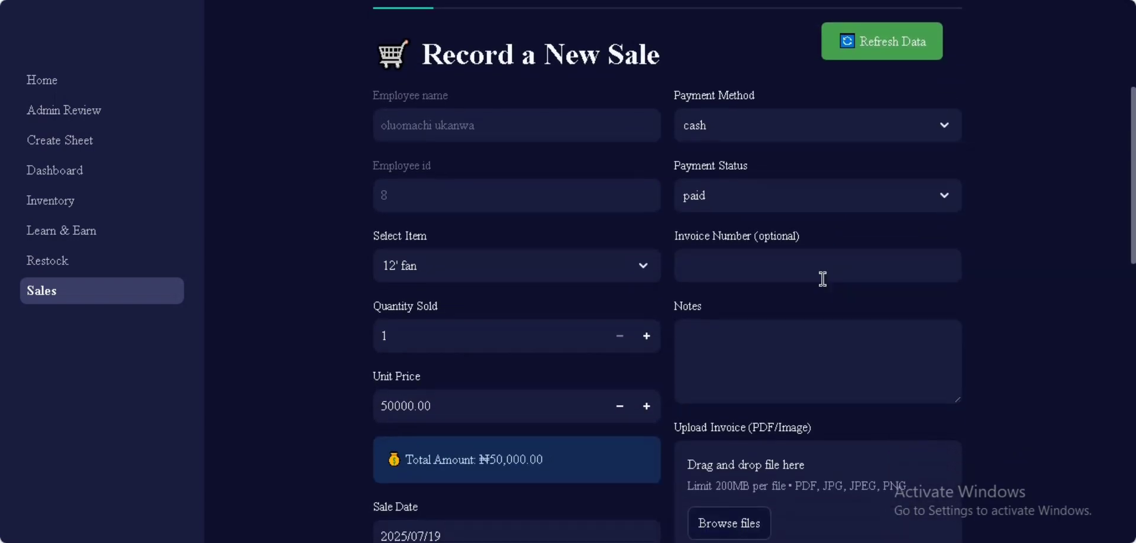
scroll(823, 280, down, 1)
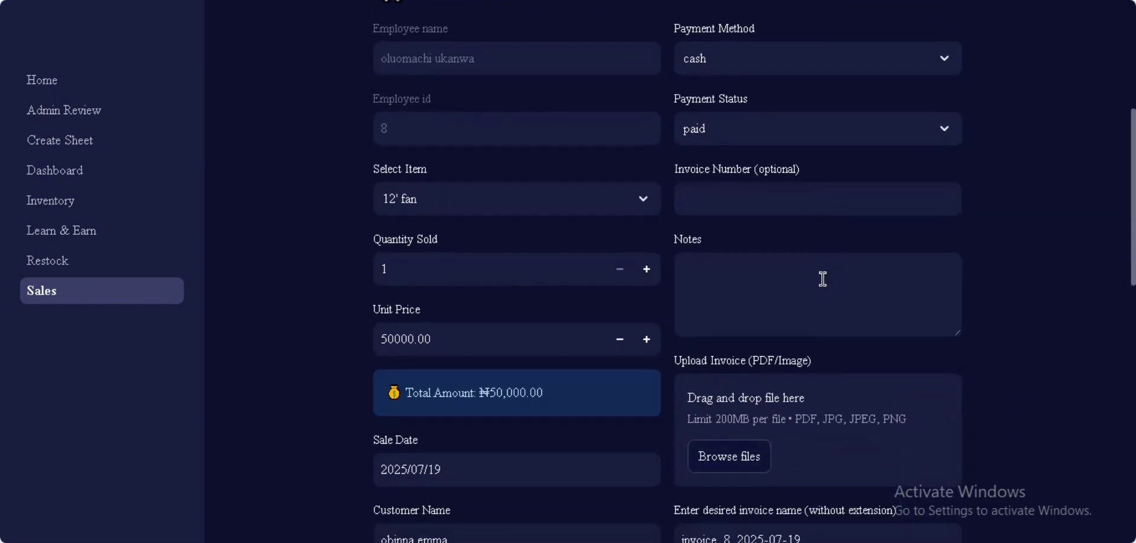
click(943, 64)
click(852, 156)
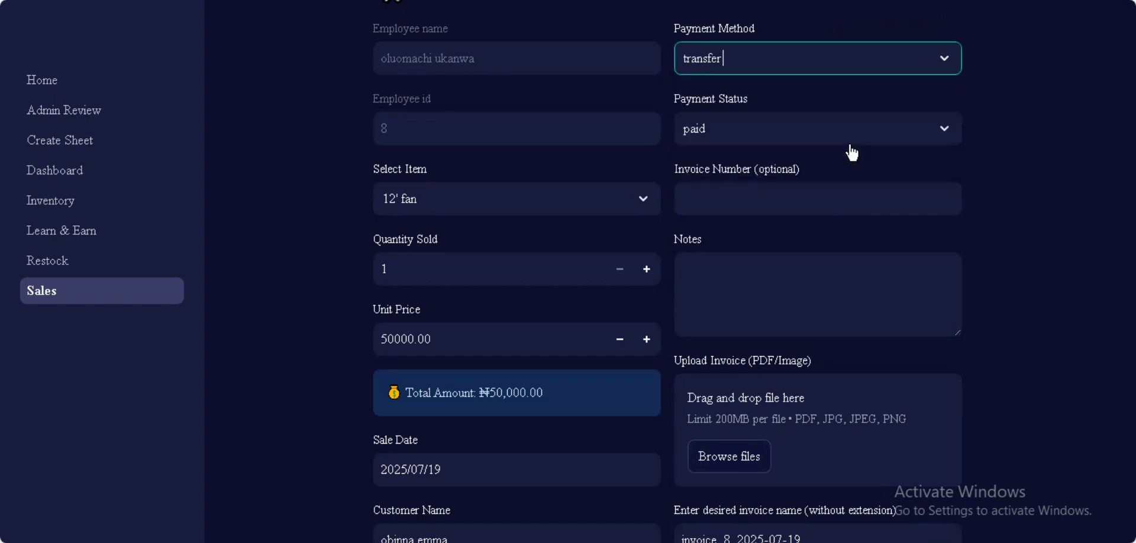
scroll(739, 278, down, 3)
click(729, 321)
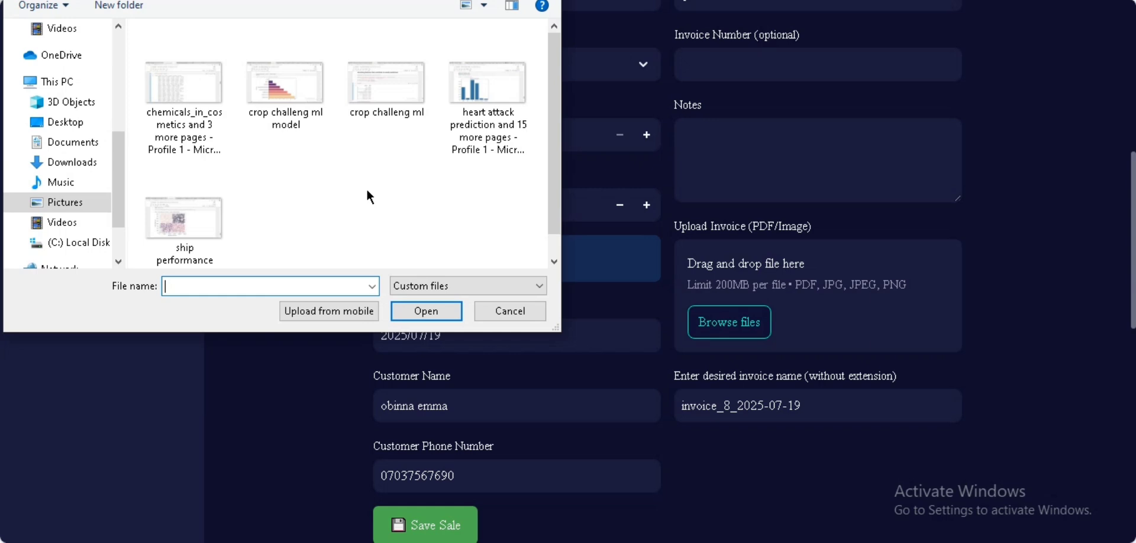
Step: Attach the ship performance screenshot as the invoice and save the sale
click(180, 222)
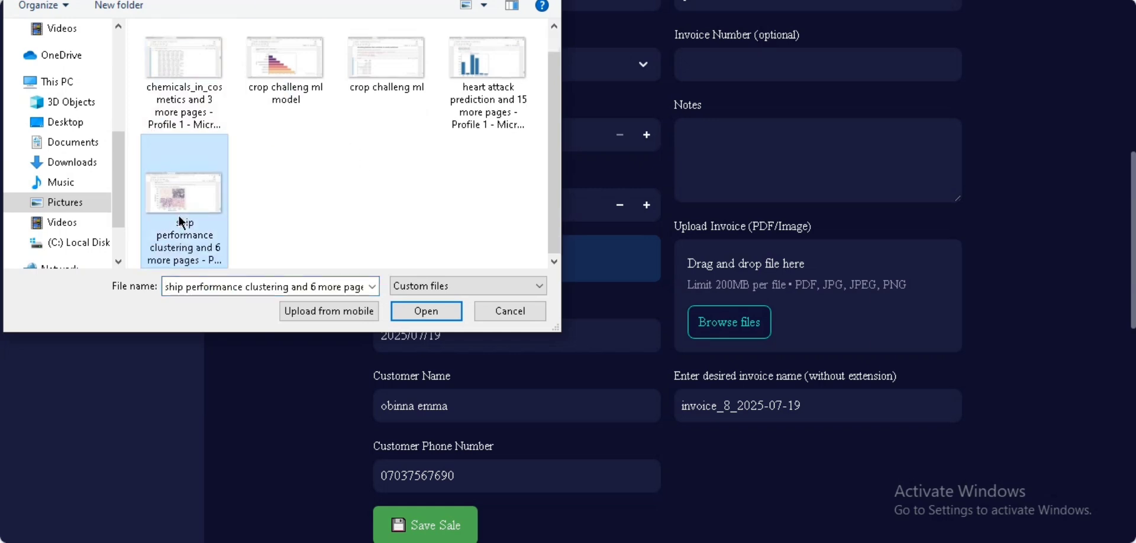
click(411, 310)
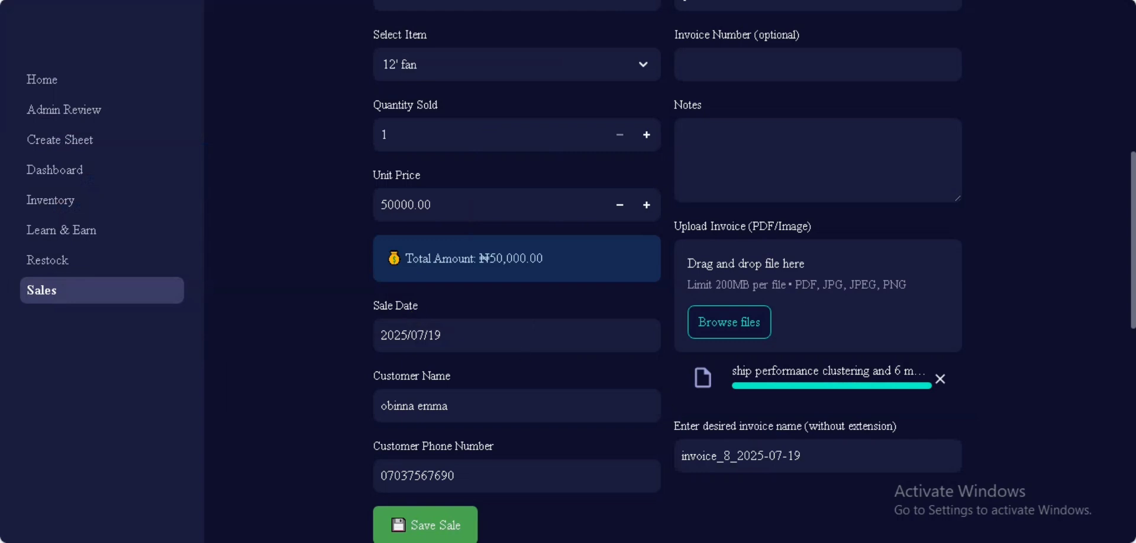
drag(1132, 172, 1133, 238)
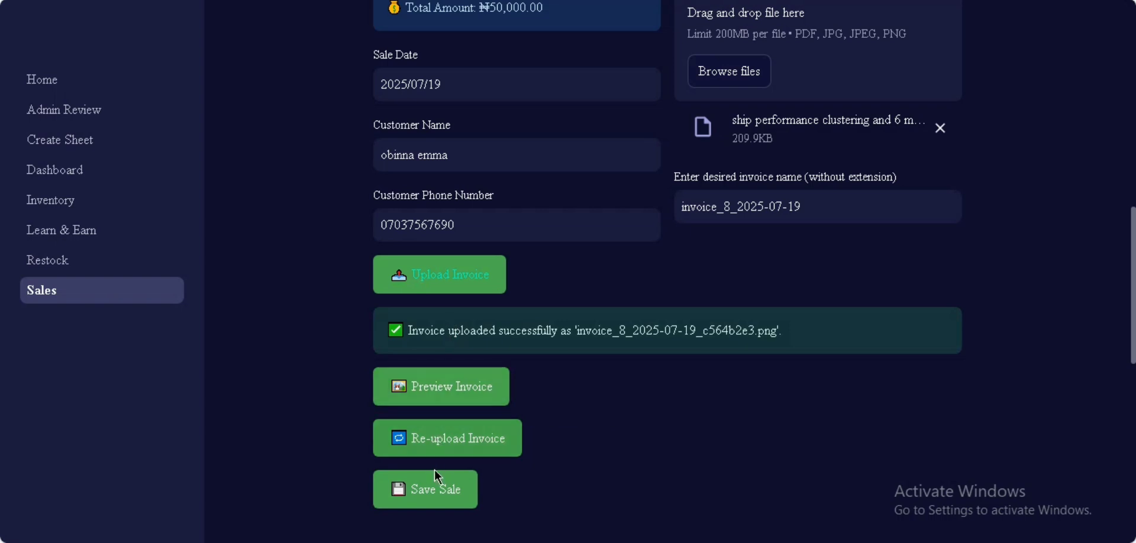
click(437, 496)
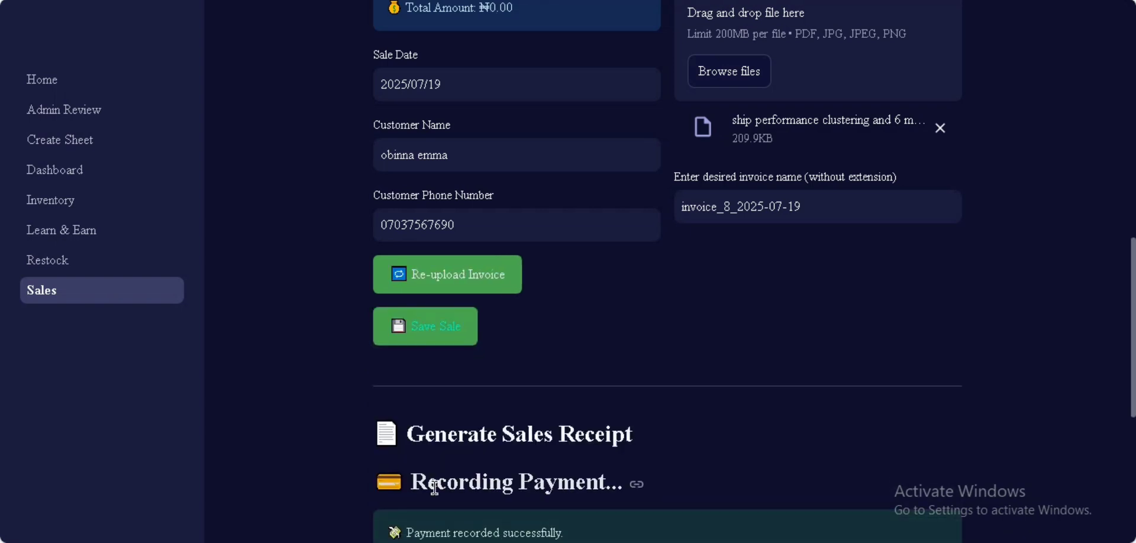
Step: Expand Today's Sale on the Inventory page to view the ₦50,000 fan sale
click(65, 200)
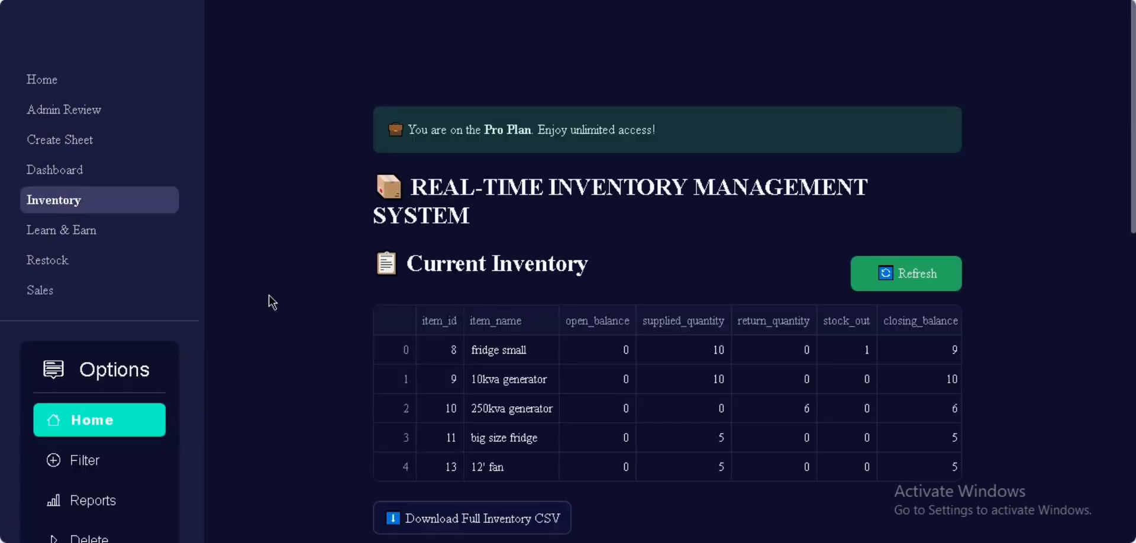
scroll(269, 296, down, 6)
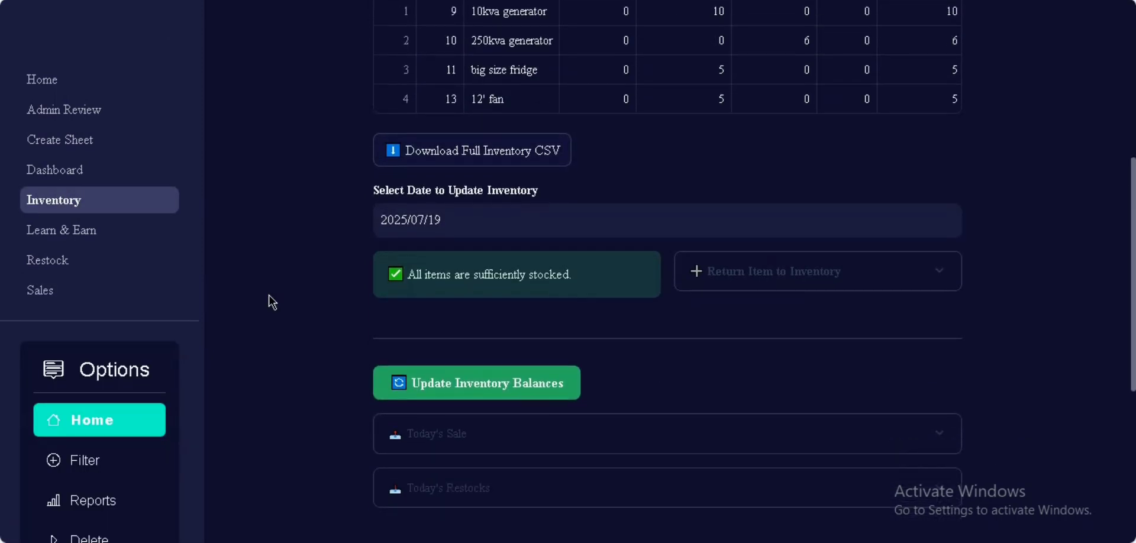
scroll(269, 295, down, 4)
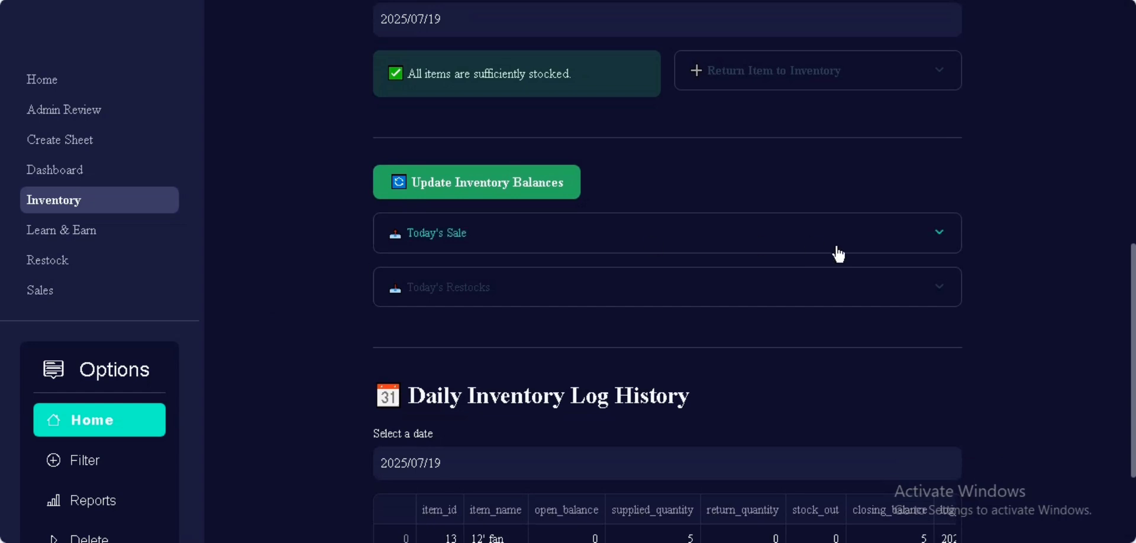
click(942, 241)
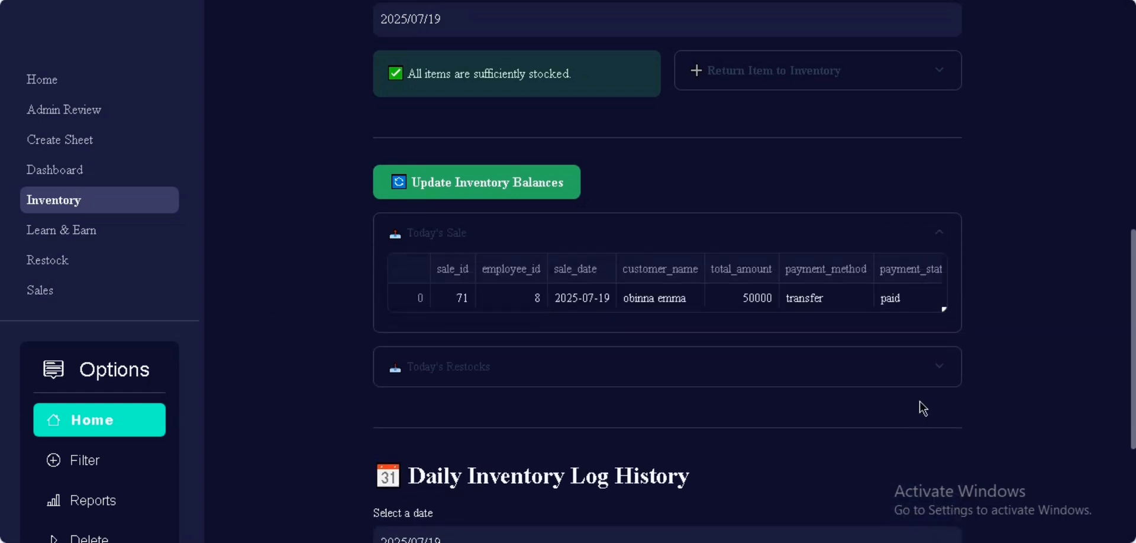
Step: Check Today's Restocks, then update inventory balances so the 12' fan closes at 4
click(937, 372)
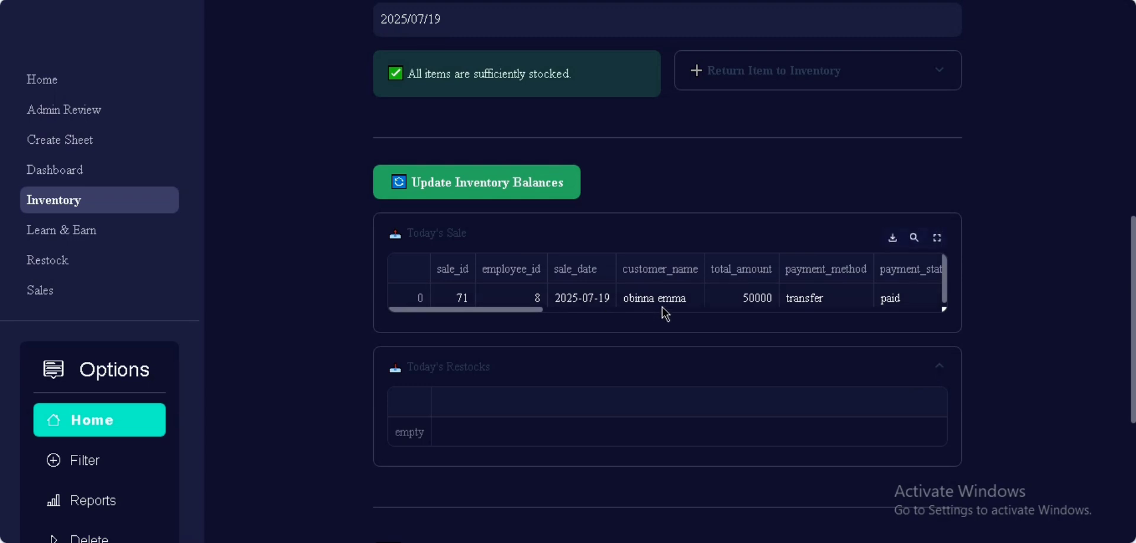
click(494, 184)
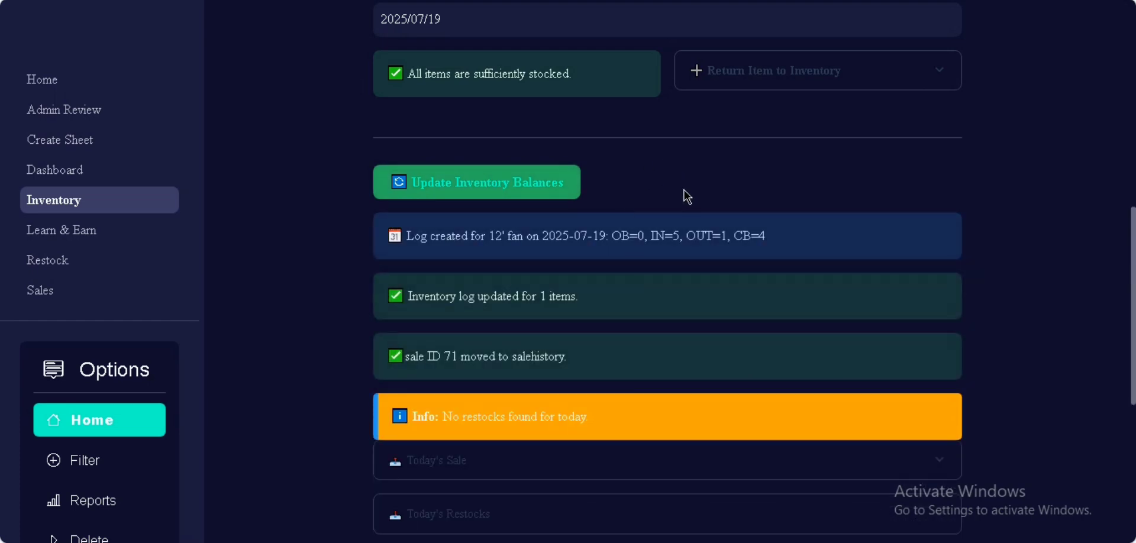
scroll(703, 171, up, 6)
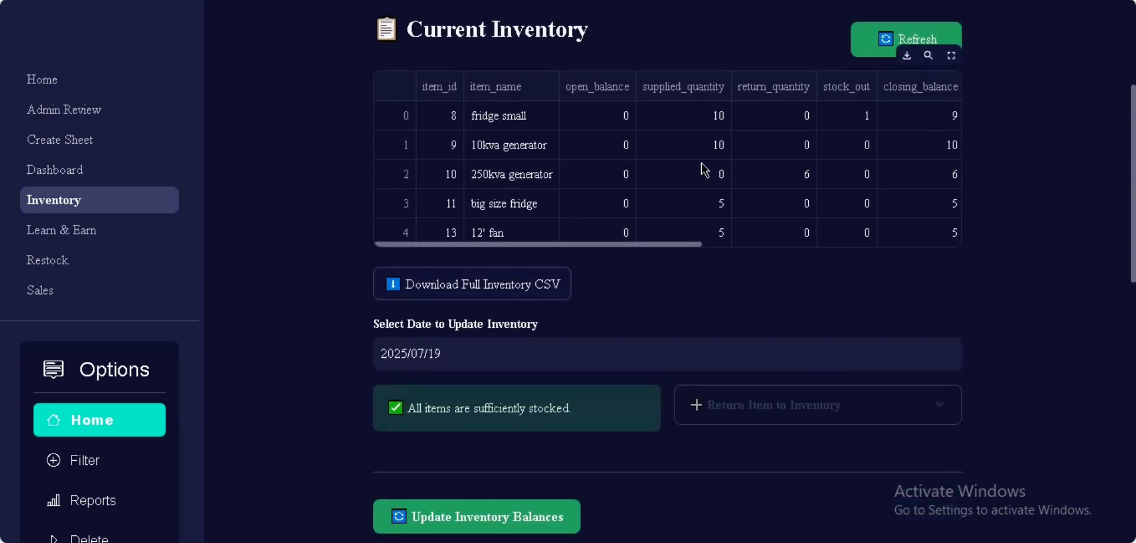
Step: Refresh Current Inventory to show the 12' fan with 1 out and closing balance 4
scroll(703, 171, up, 1)
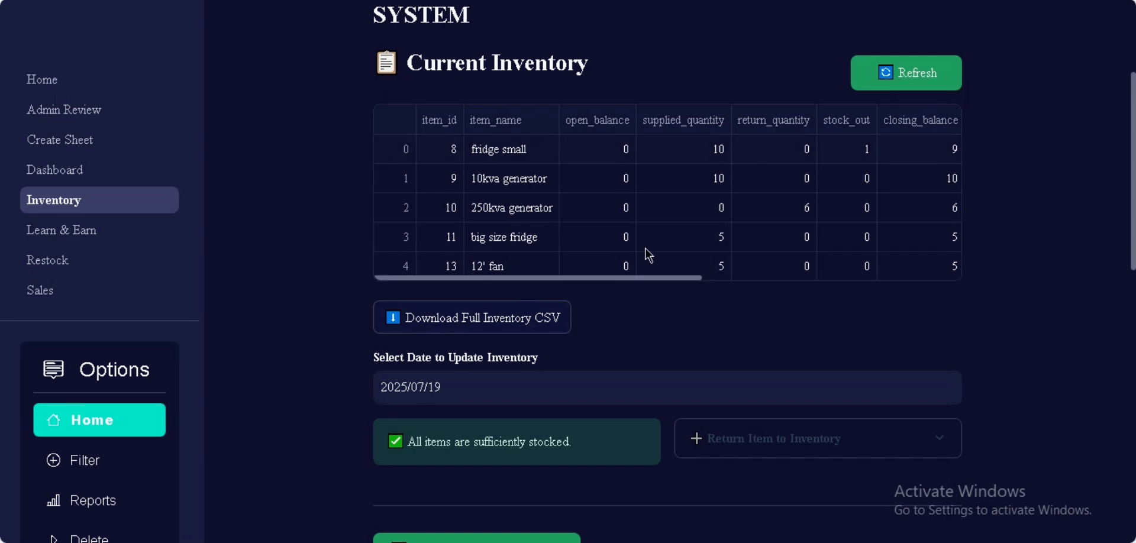
click(919, 77)
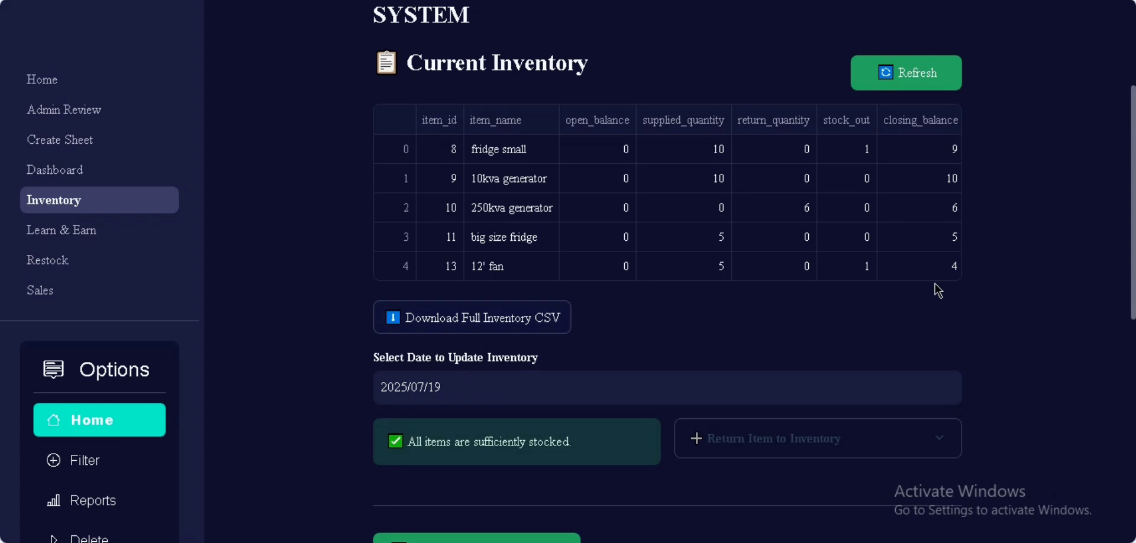
scroll(917, 309, down, 2)
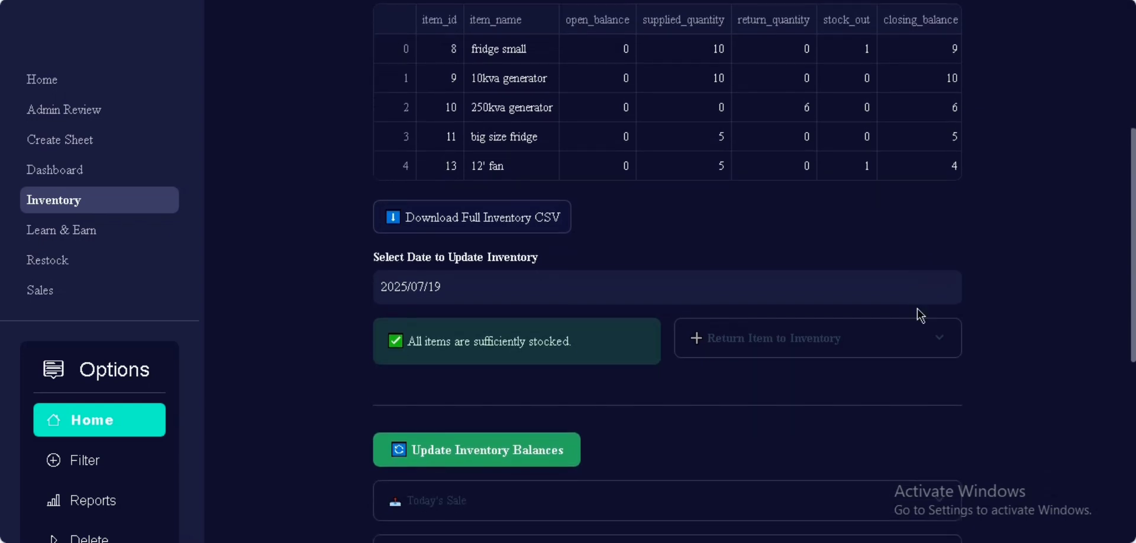
Step: Return one 12' fan to inventory and refresh, restoring its closing balance to 5
click(894, 346)
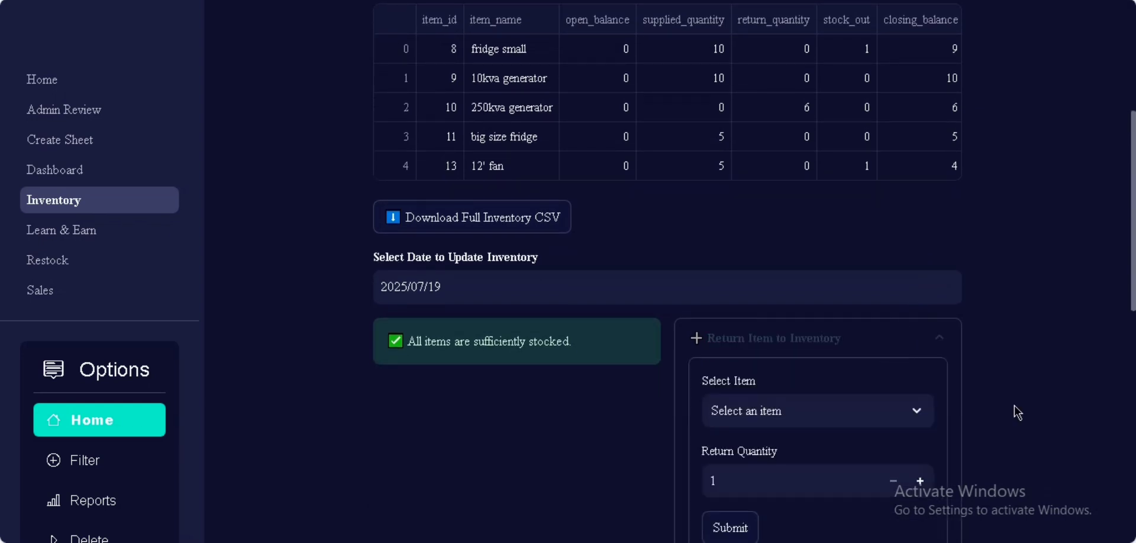
scroll(1018, 412, down, 3)
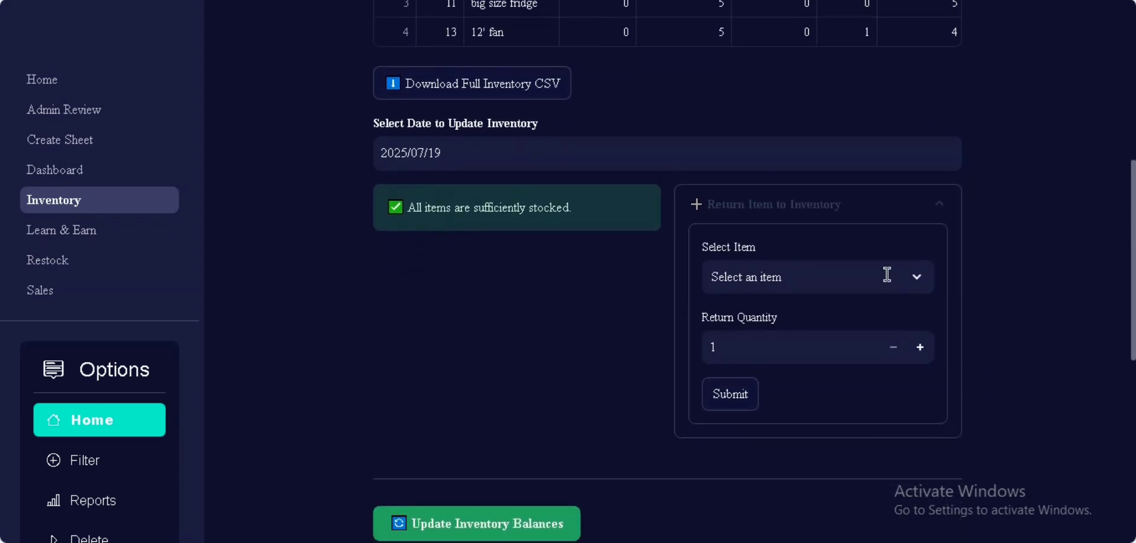
click(886, 275)
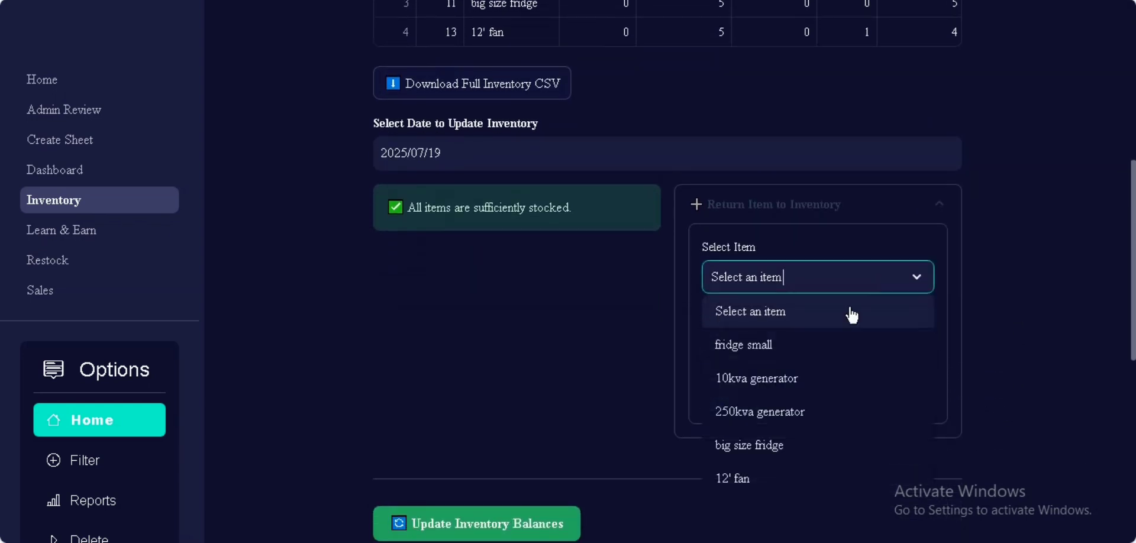
click(759, 479)
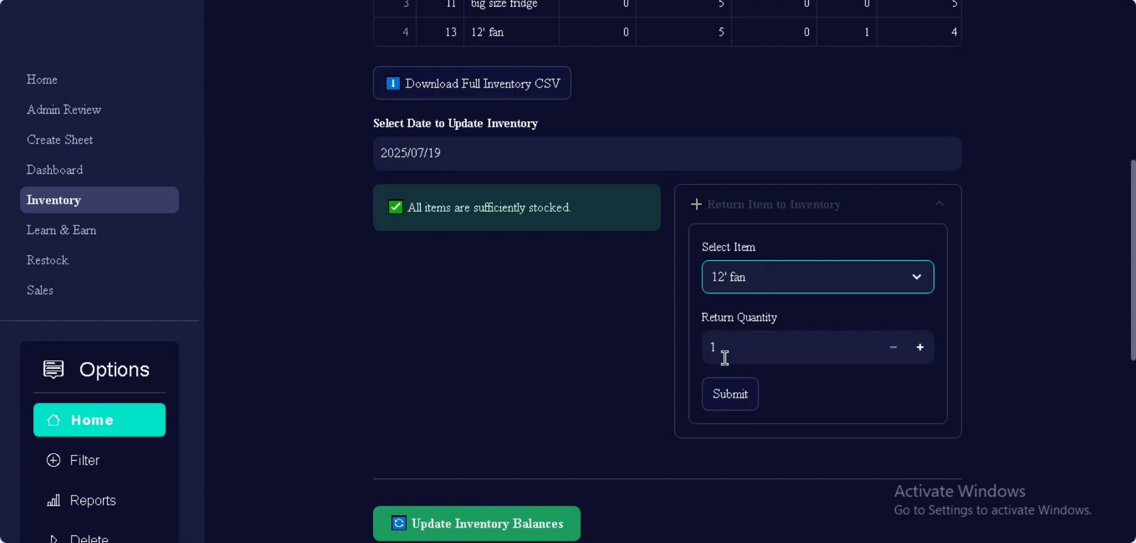
click(735, 400)
scroll(735, 400, up, 5)
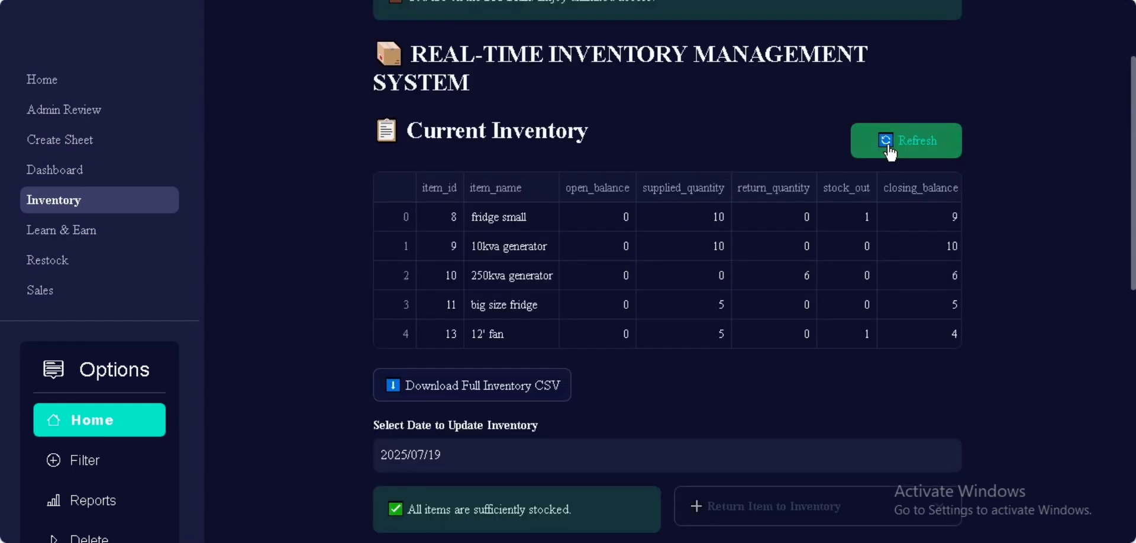
click(890, 152)
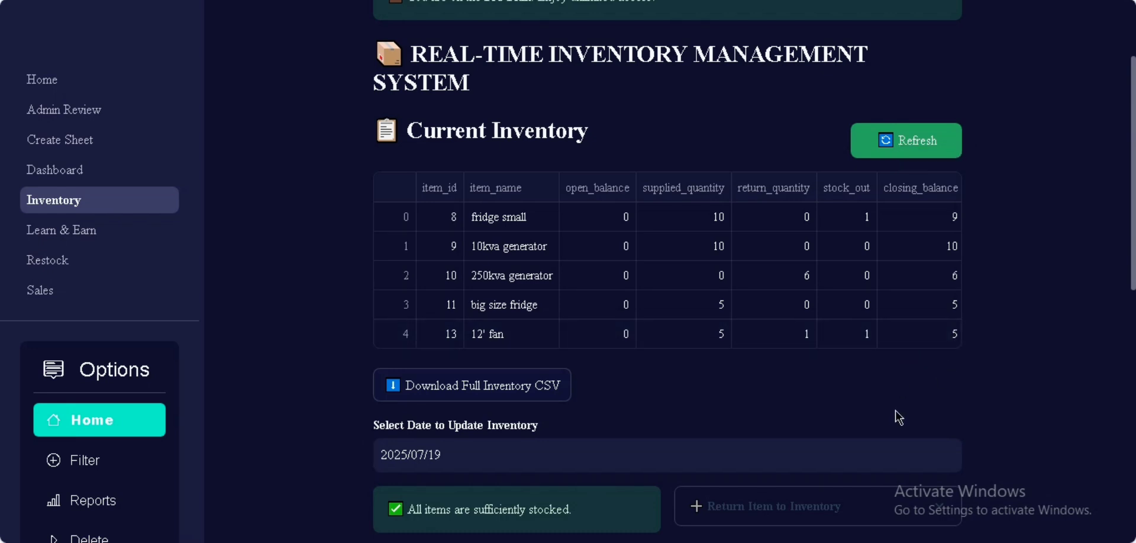
Step: Show the 2025/07/18 inventory log and review all four items, then go to Filter
scroll(898, 417, down, 7)
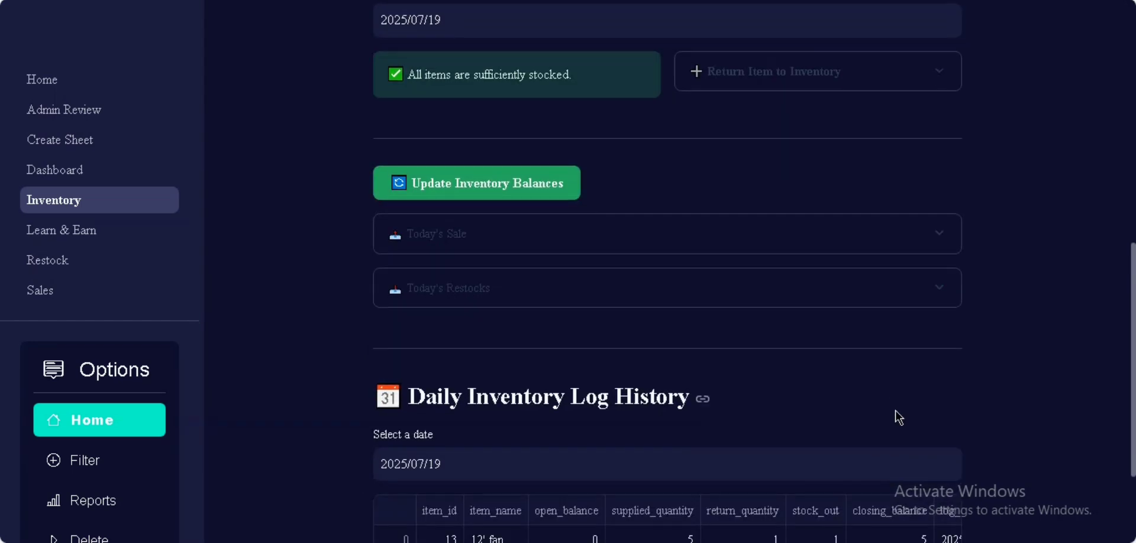
scroll(898, 417, down, 3)
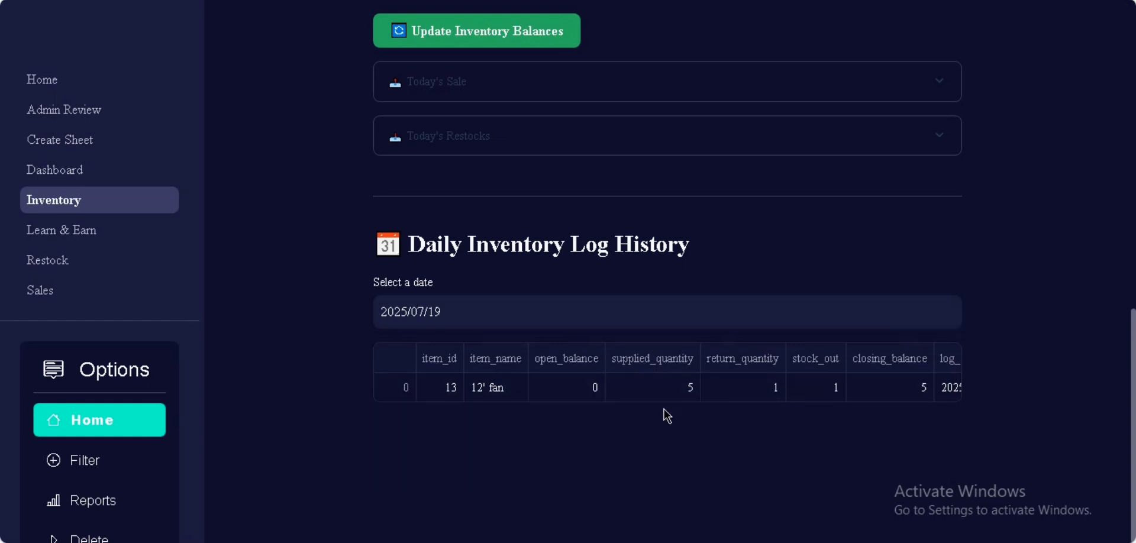
click(462, 316)
click(564, 208)
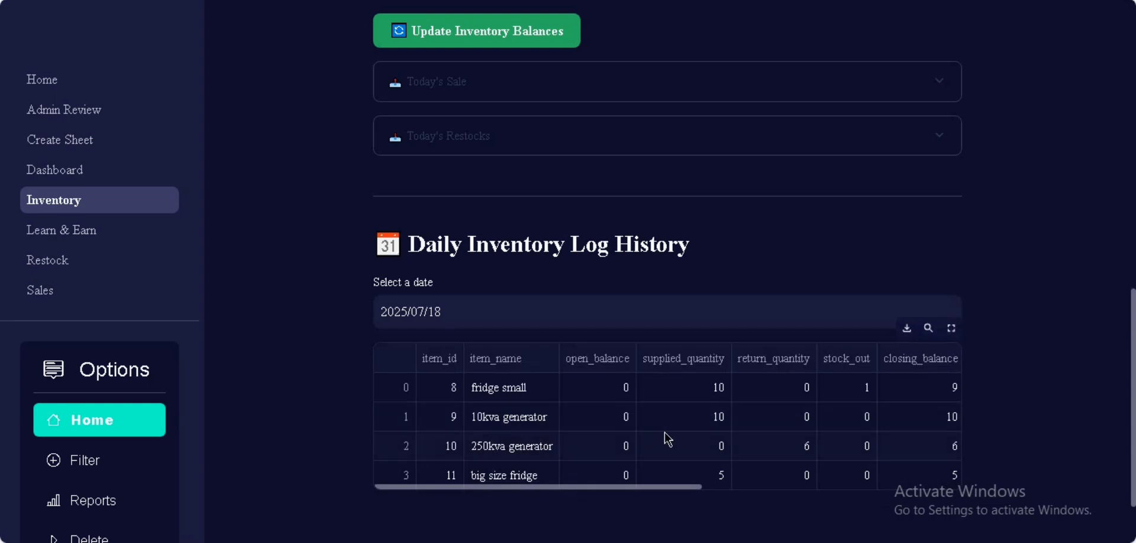
drag(696, 491, 806, 495)
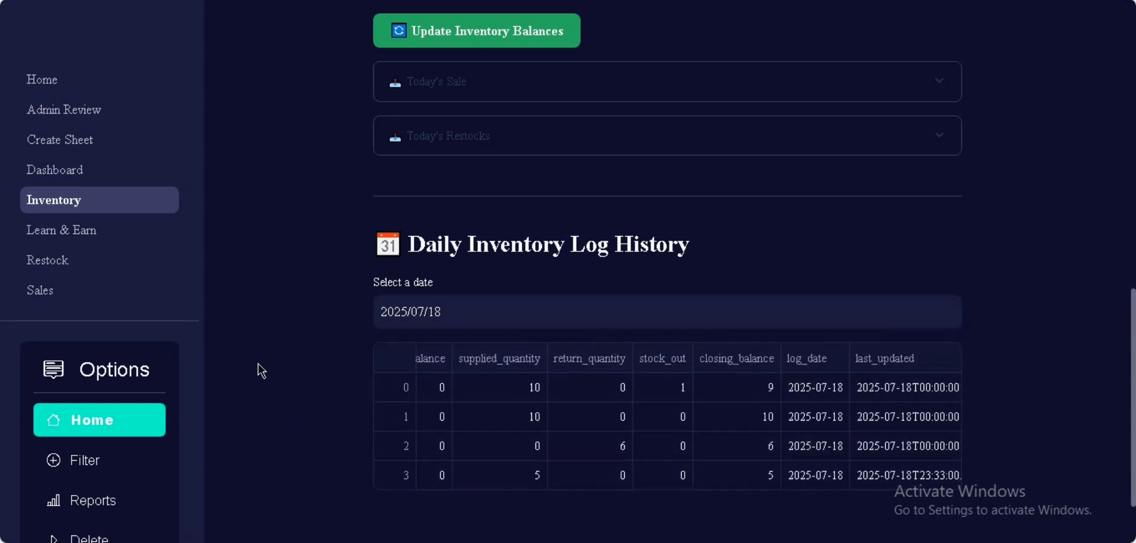
scroll(257, 368, down, 2)
scroll(83, 333, down, 2)
click(83, 346)
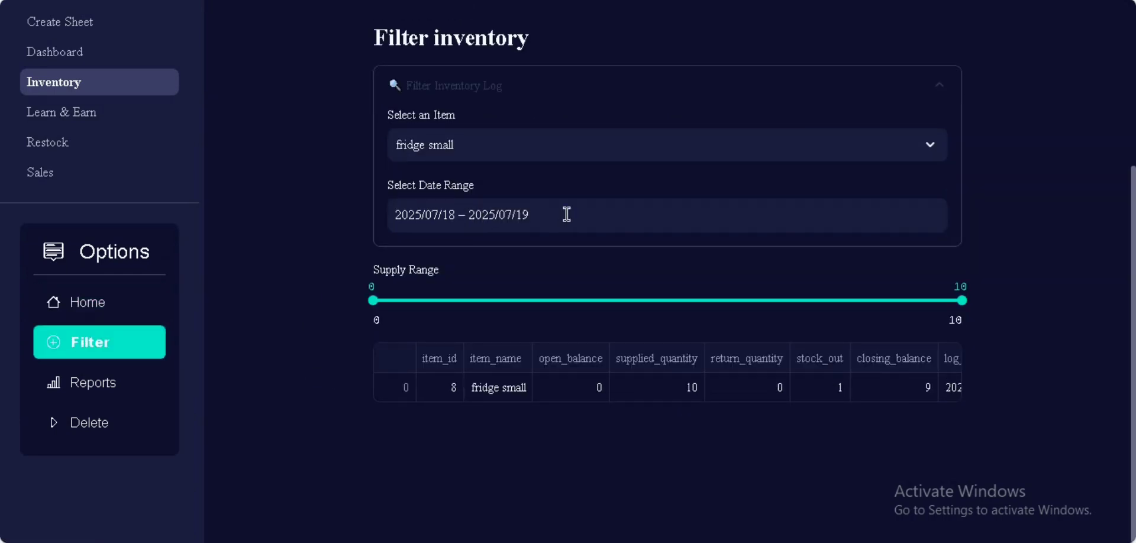
Step: Filter the inventory log by item, switching from fridge small to 250kva generator
click(446, 142)
click(446, 185)
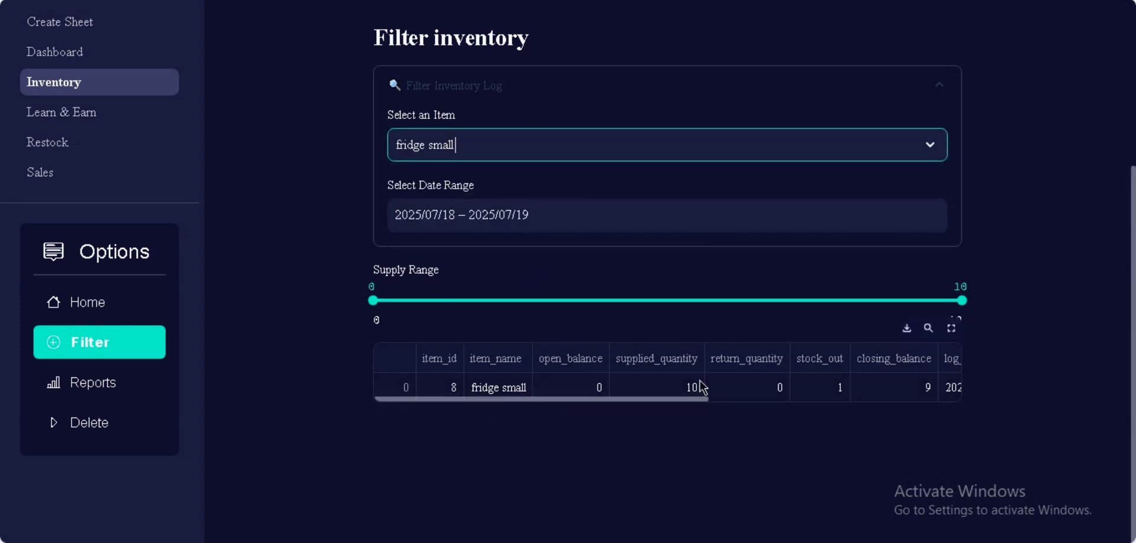
click(616, 151)
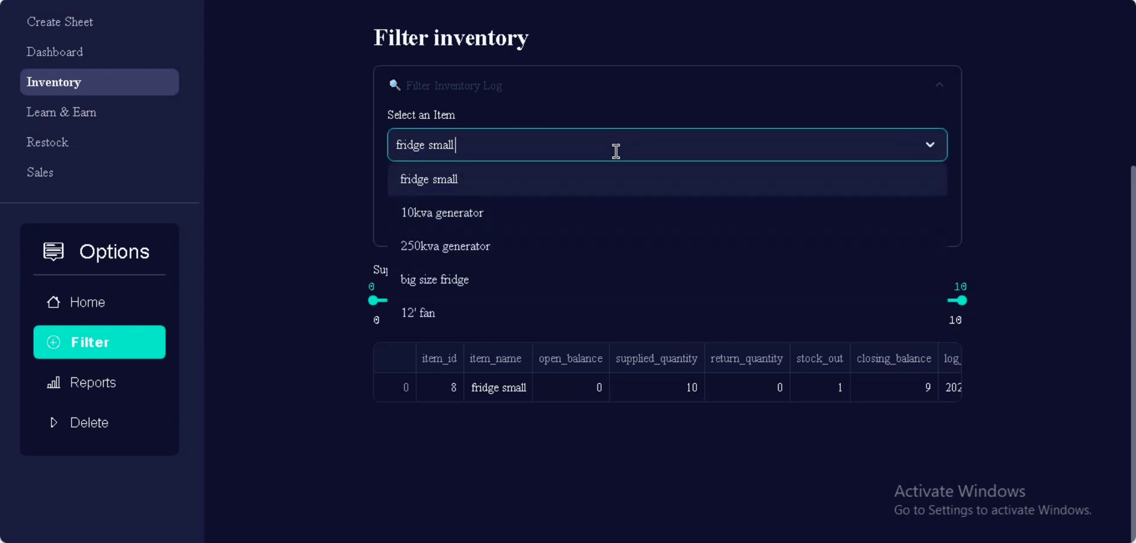
click(542, 245)
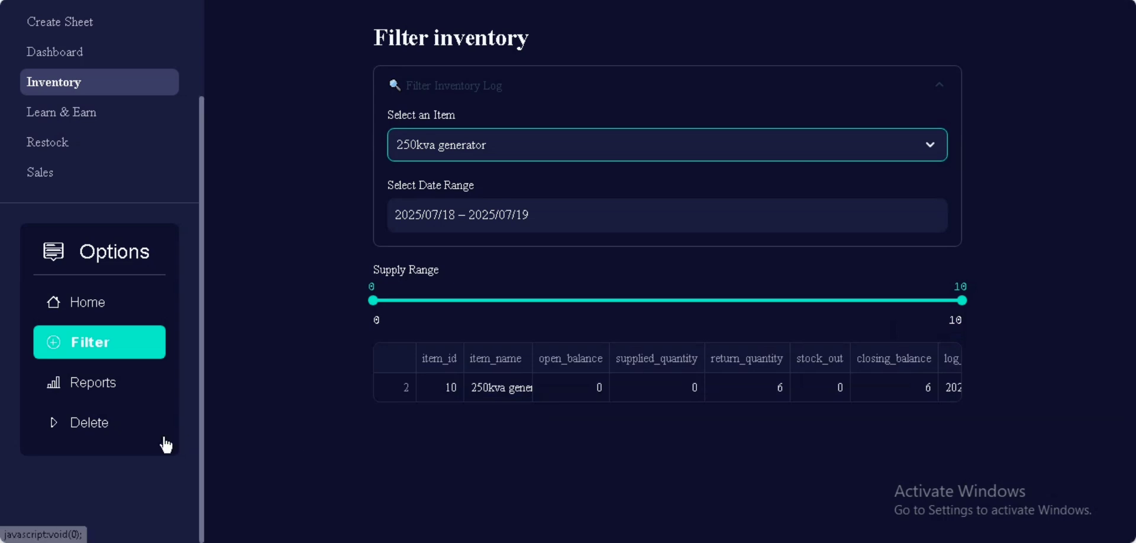
click(119, 390)
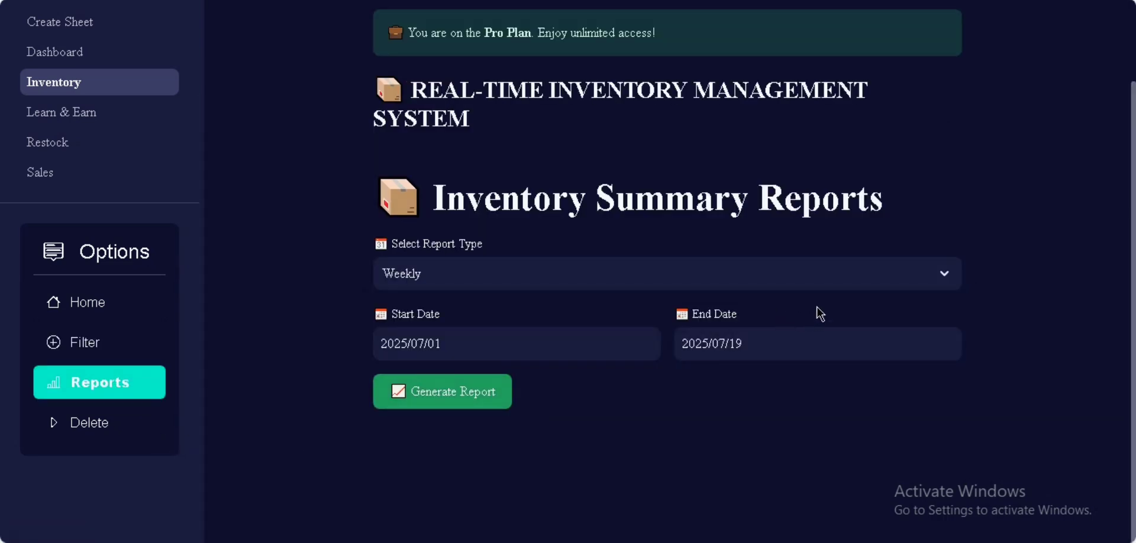
Step: Generate the Weekly summary report for 2025/07/01–2025/07/19 and review its five items
click(950, 277)
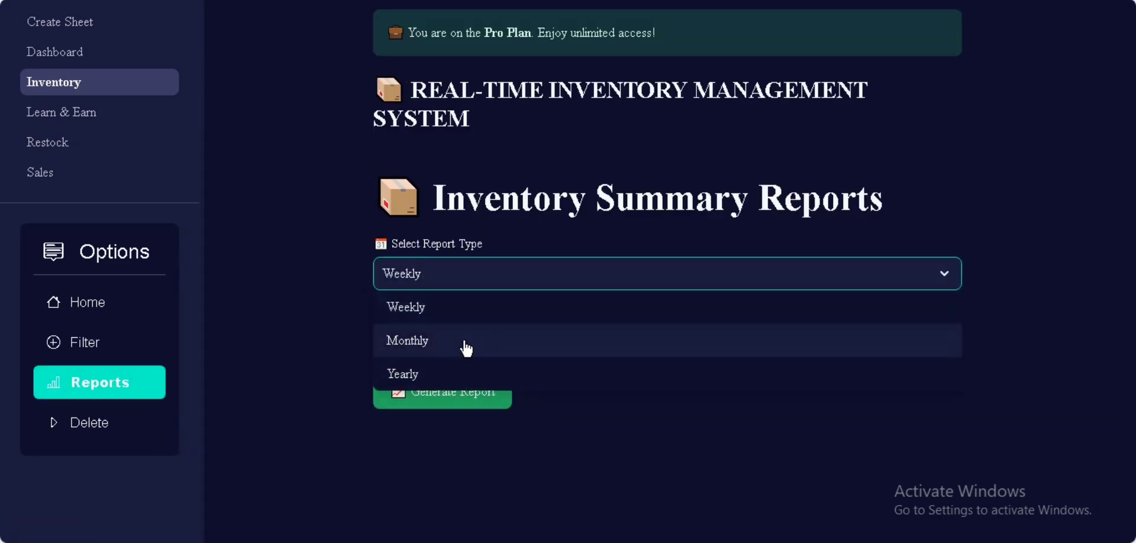
click(435, 313)
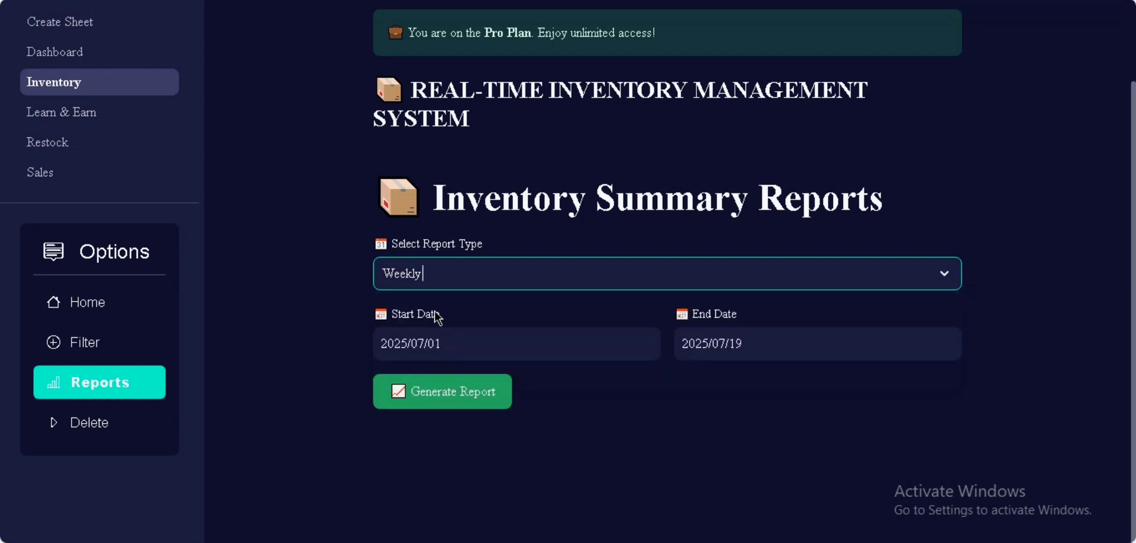
scroll(1100, 278, down, 5)
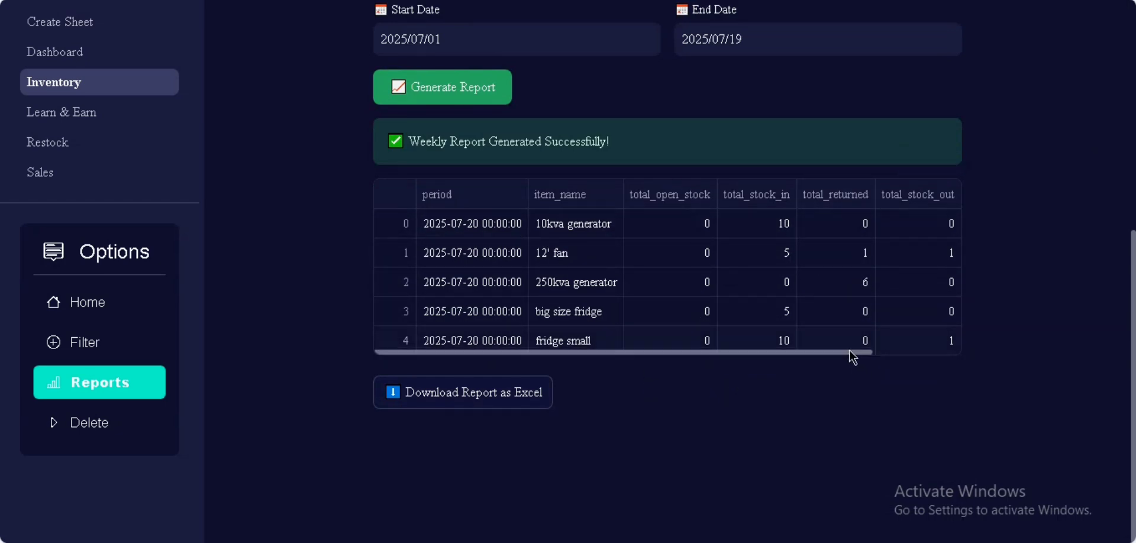
drag(858, 353, 917, 350)
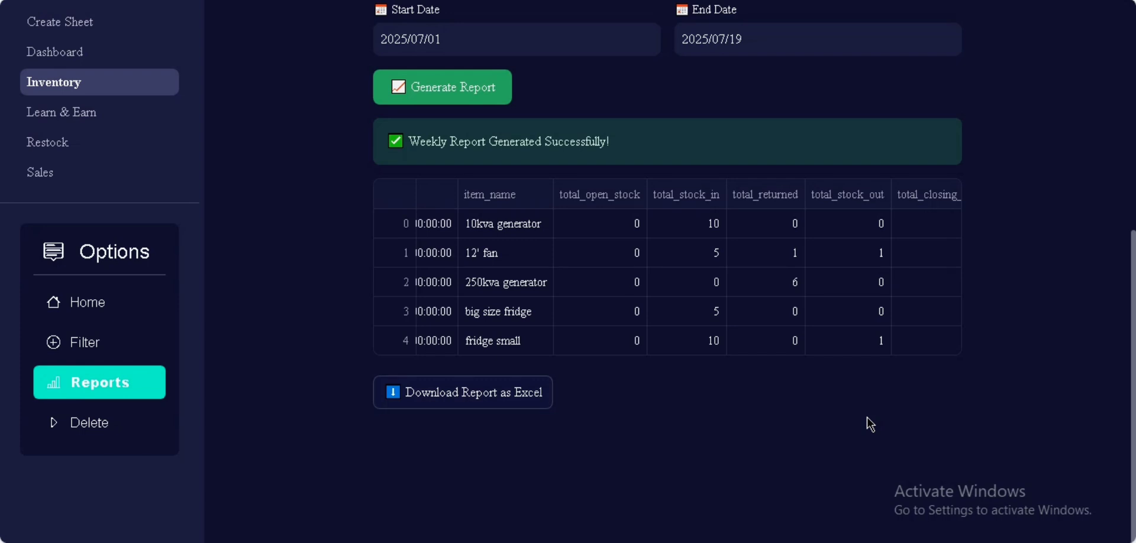
click(129, 433)
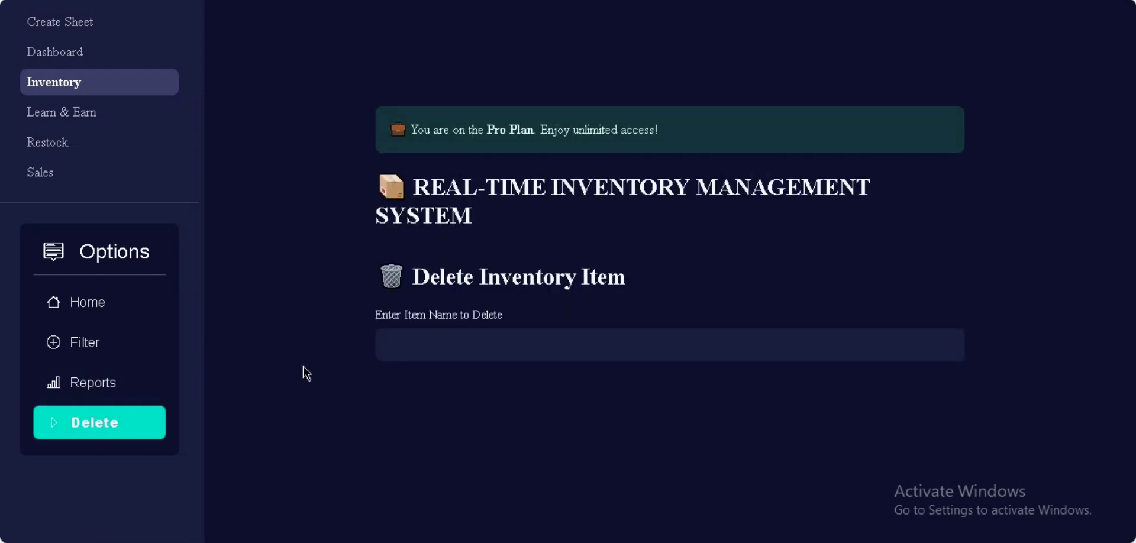
Step: Look up the 12' fan item and permanently delete it with confirmation
click(426, 348)
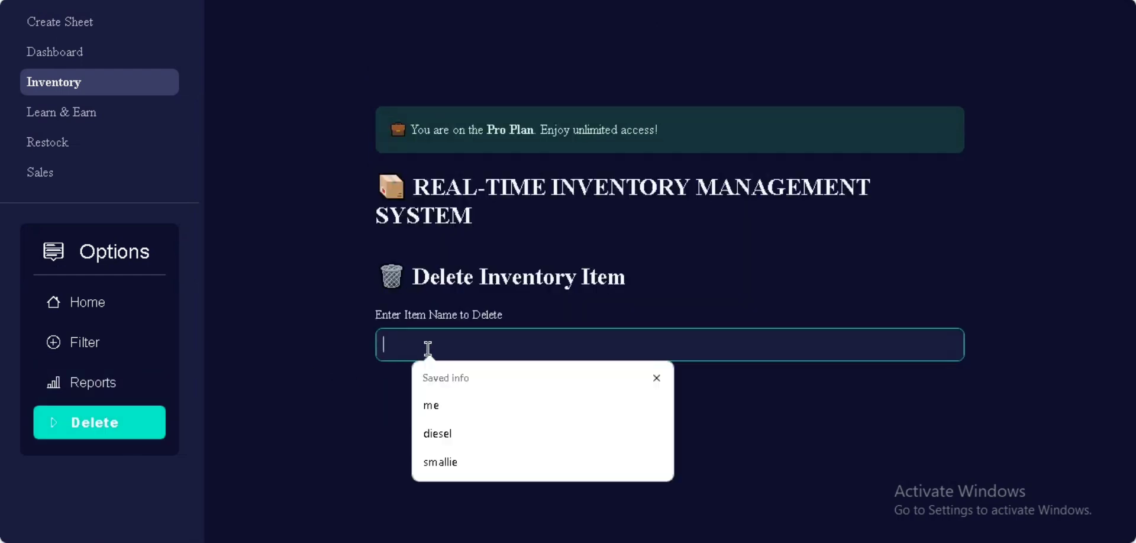
text(12' fan)
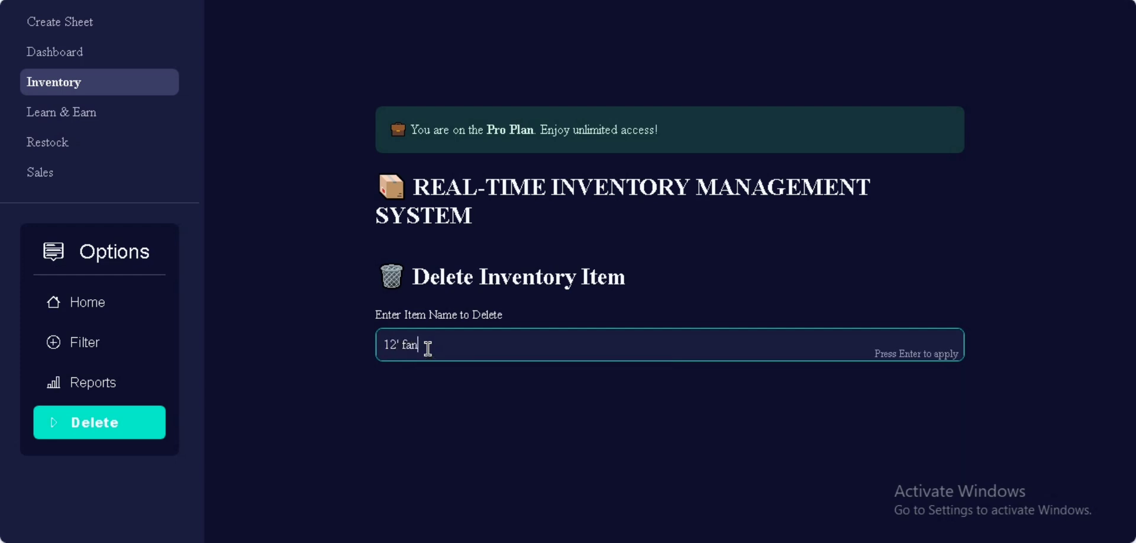
key(Return)
scroll(614, 426, down, 3)
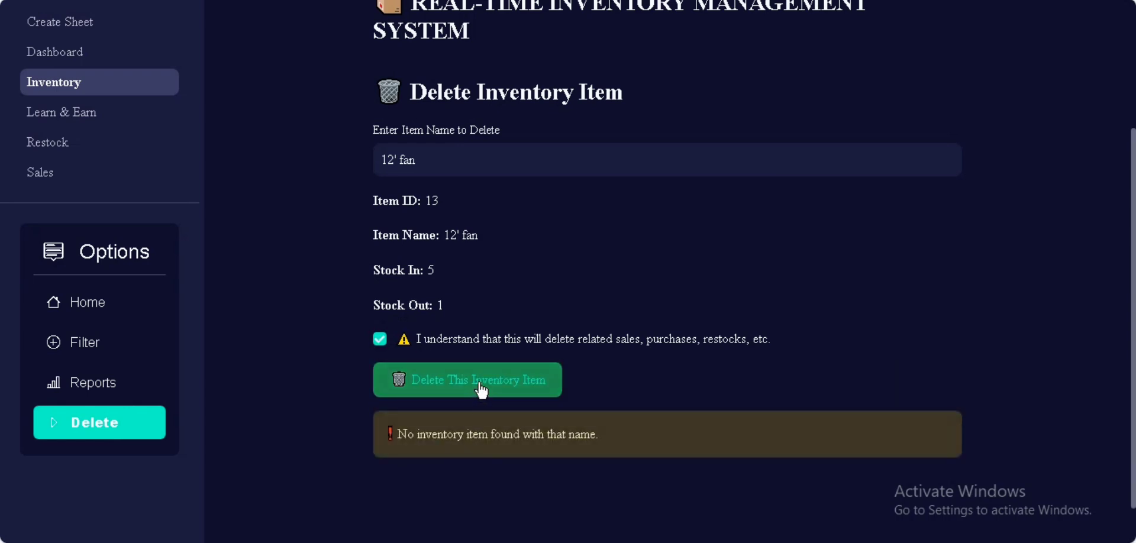
click(481, 382)
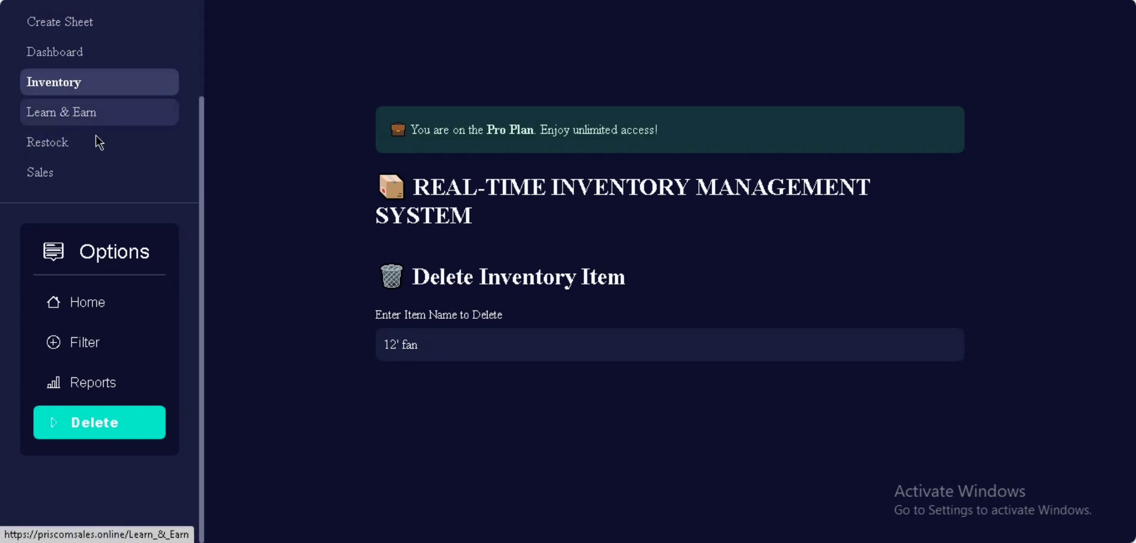
Step: Refresh the Home Current Inventory table to confirm only four items remain
click(116, 303)
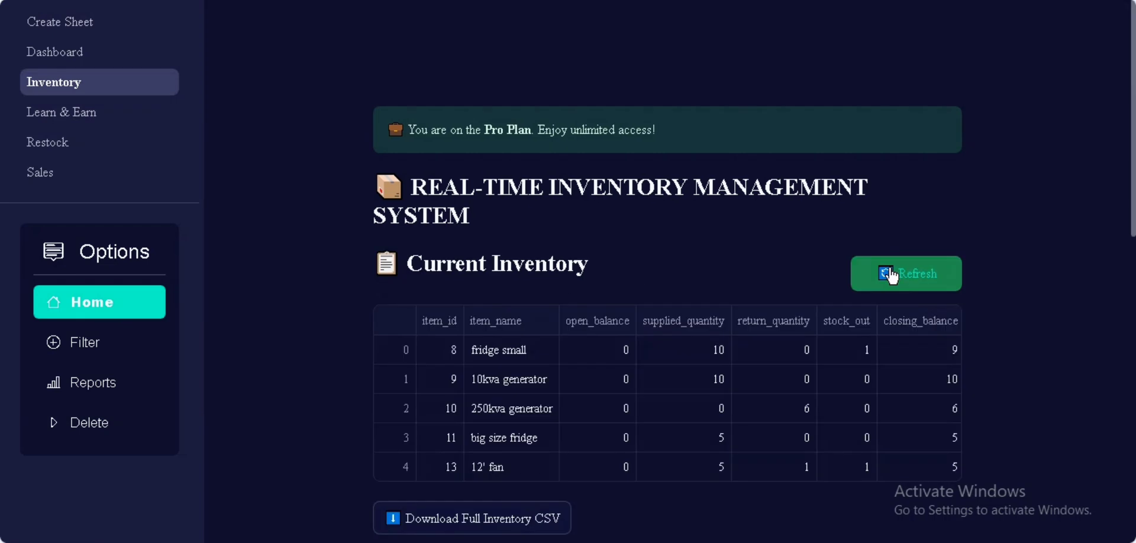
click(893, 274)
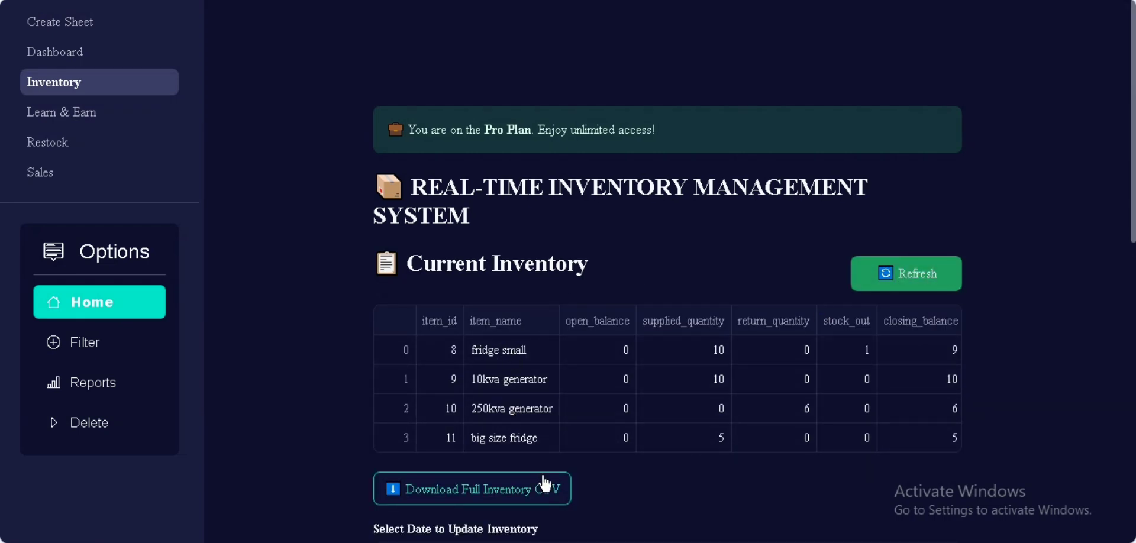
click(60, 145)
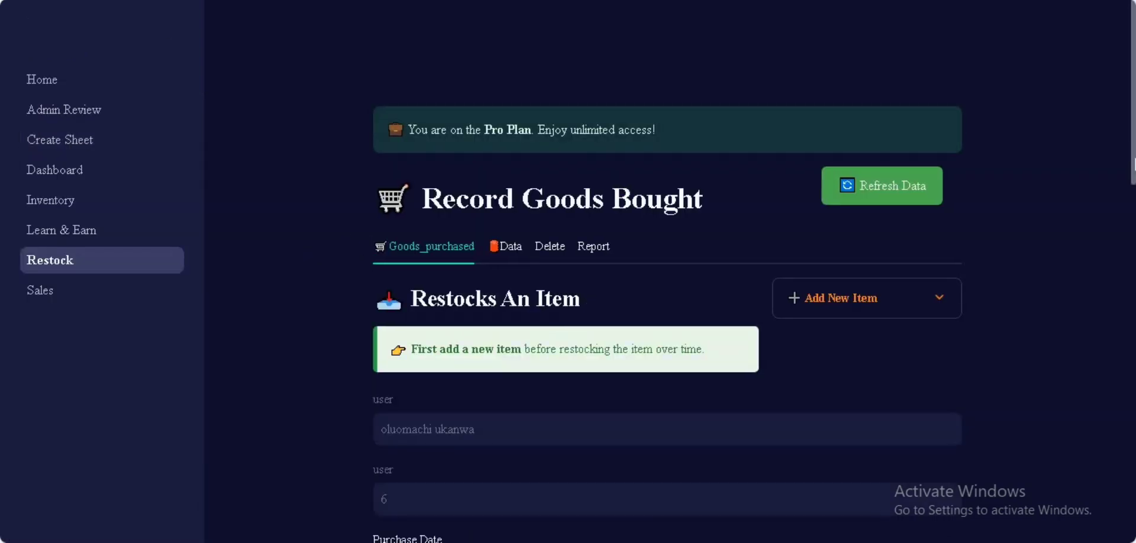
Step: Review the Restock supplies Table under Data, then bring up the delete-purchase-record form
click(520, 253)
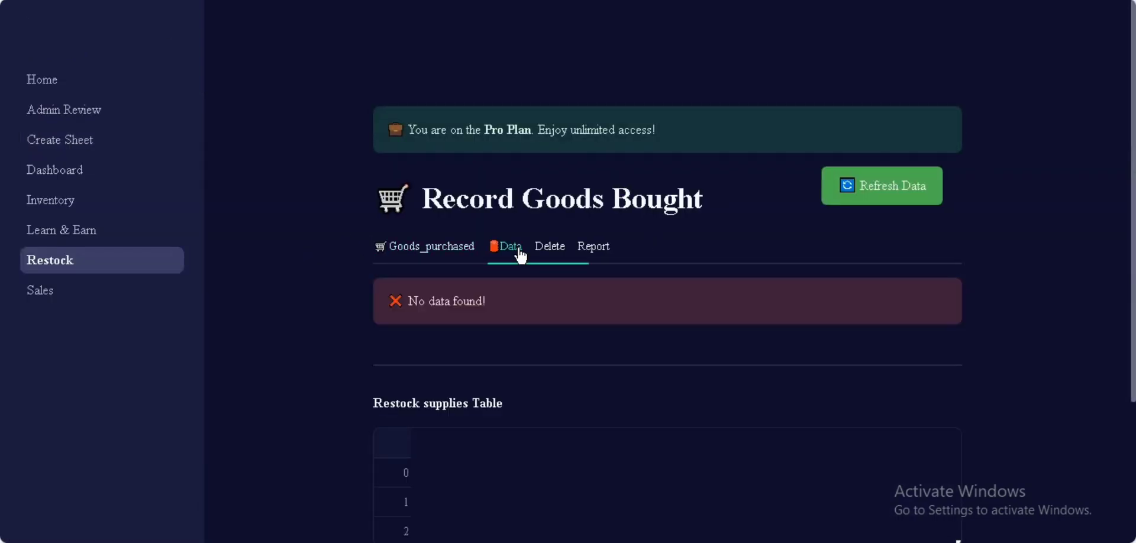
scroll(753, 357, down, 2)
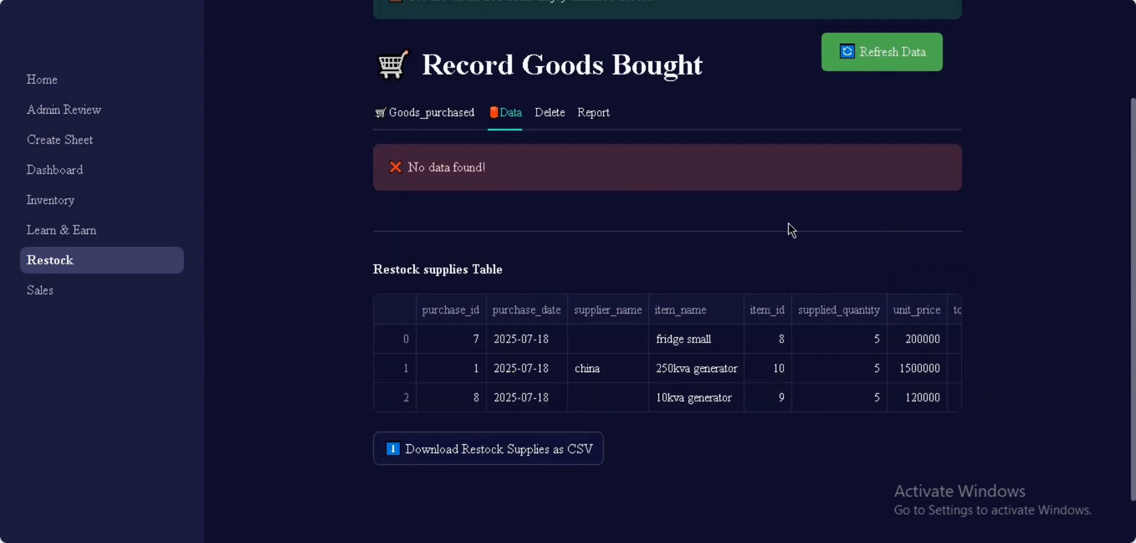
click(547, 114)
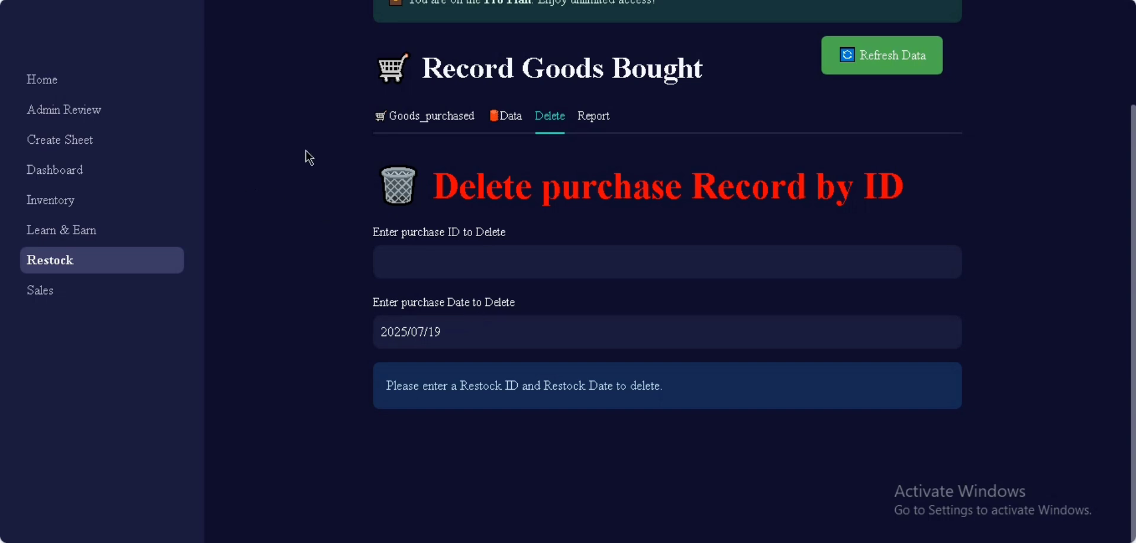
Step: Scroll through the 2025/07/18 Restock Summary Report: ₦8,100,000.00, 15 units, 66.7% paid
click(608, 118)
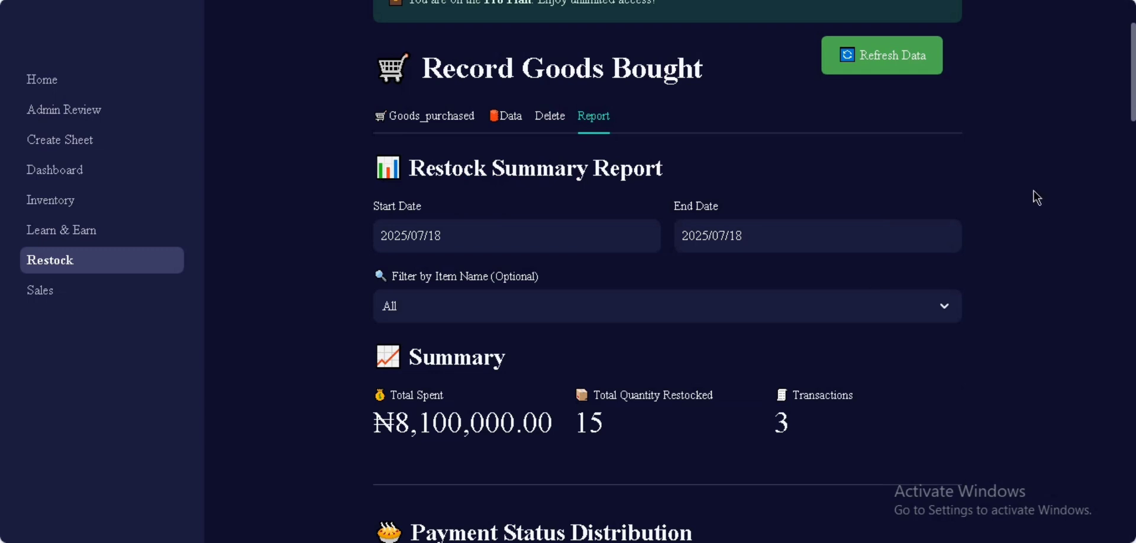
scroll(1040, 196, down, 1)
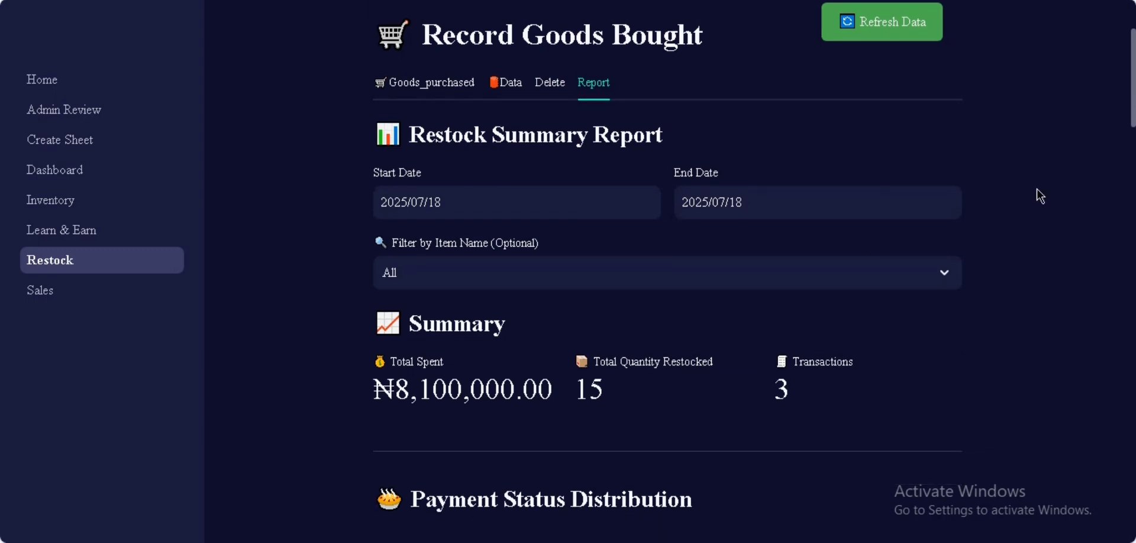
scroll(1040, 196, down, 3)
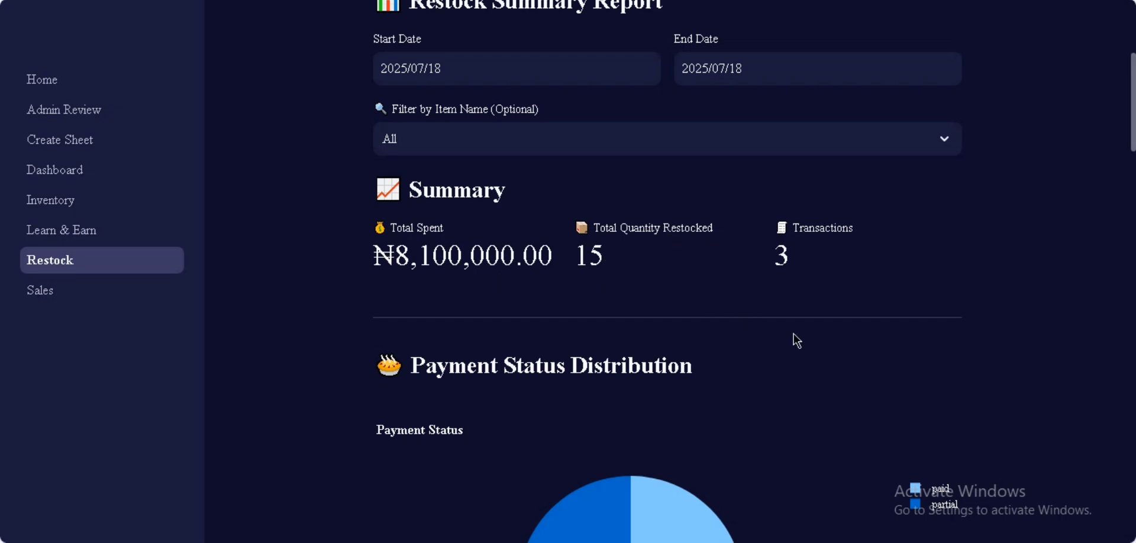
scroll(958, 207, down, 1)
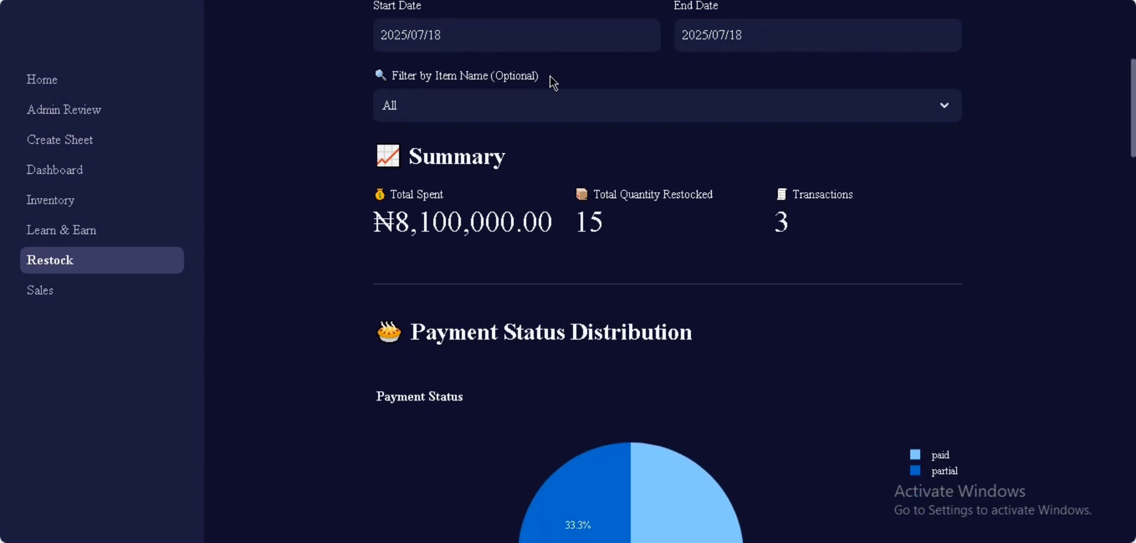
scroll(1017, 228, down, 3)
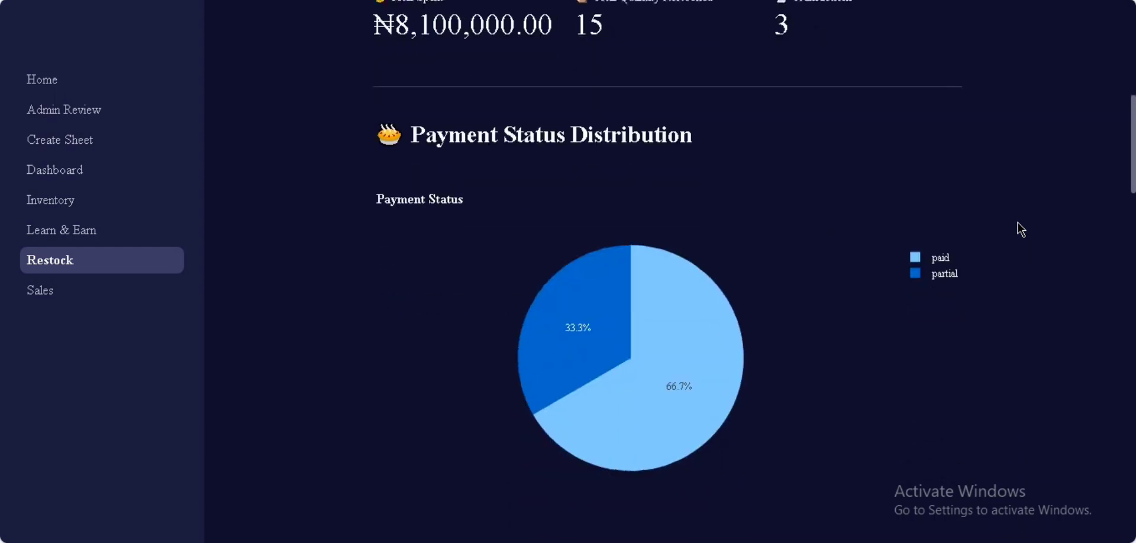
scroll(1021, 229, down, 4)
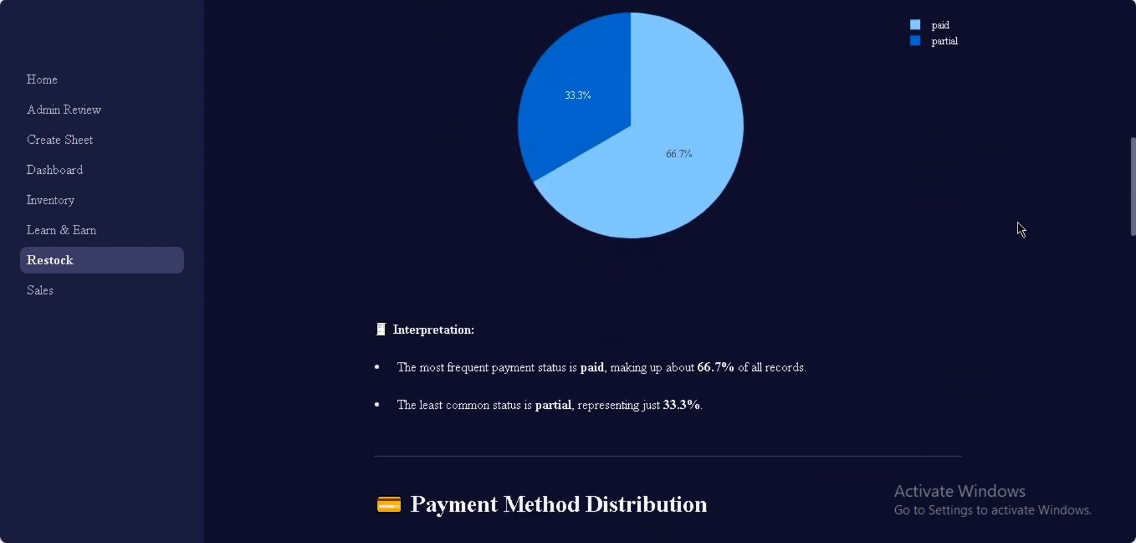